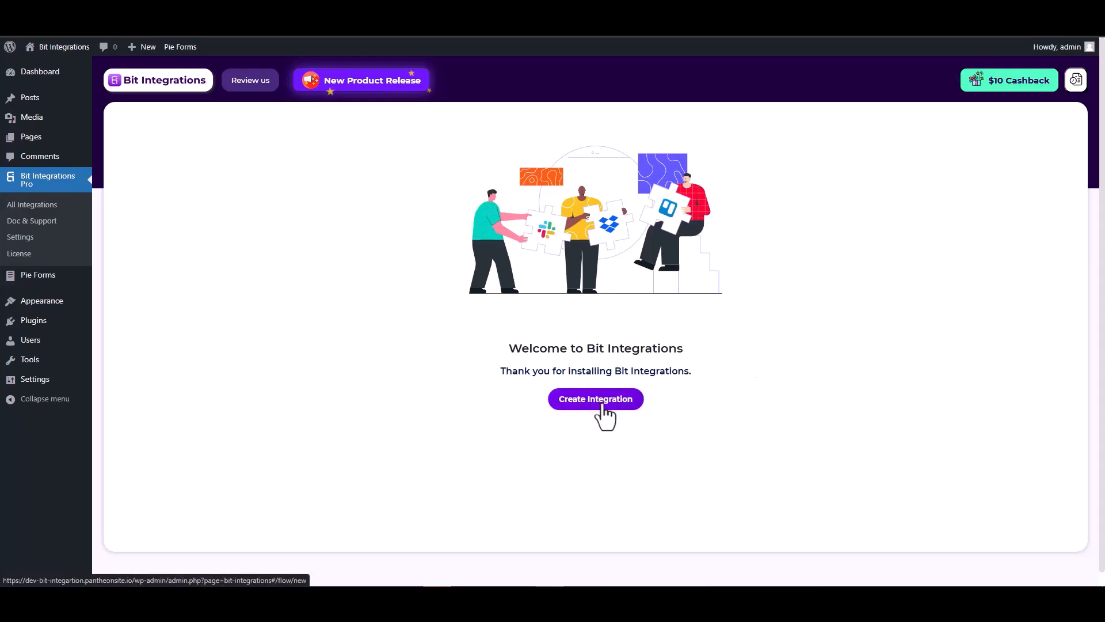
- Create a new integration with Pie Forms as its trigger, searching 'pie'
{"action": "left_click", "coordinate": [604, 415]}
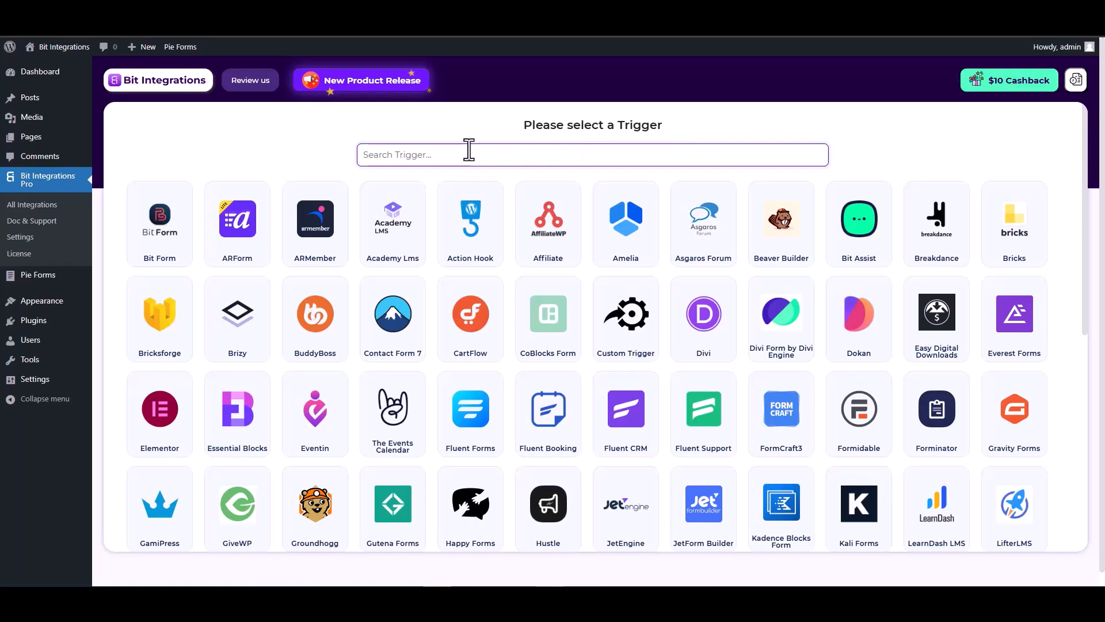
{"action": "type", "text": "pie"}
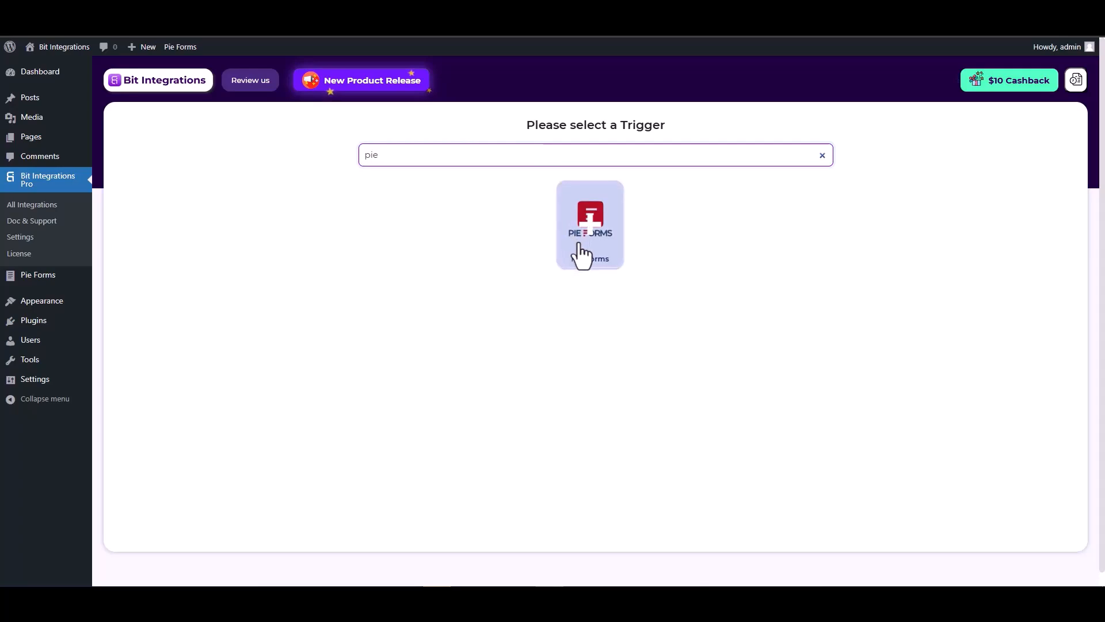
{"action": "left_click", "coordinate": [586, 249]}
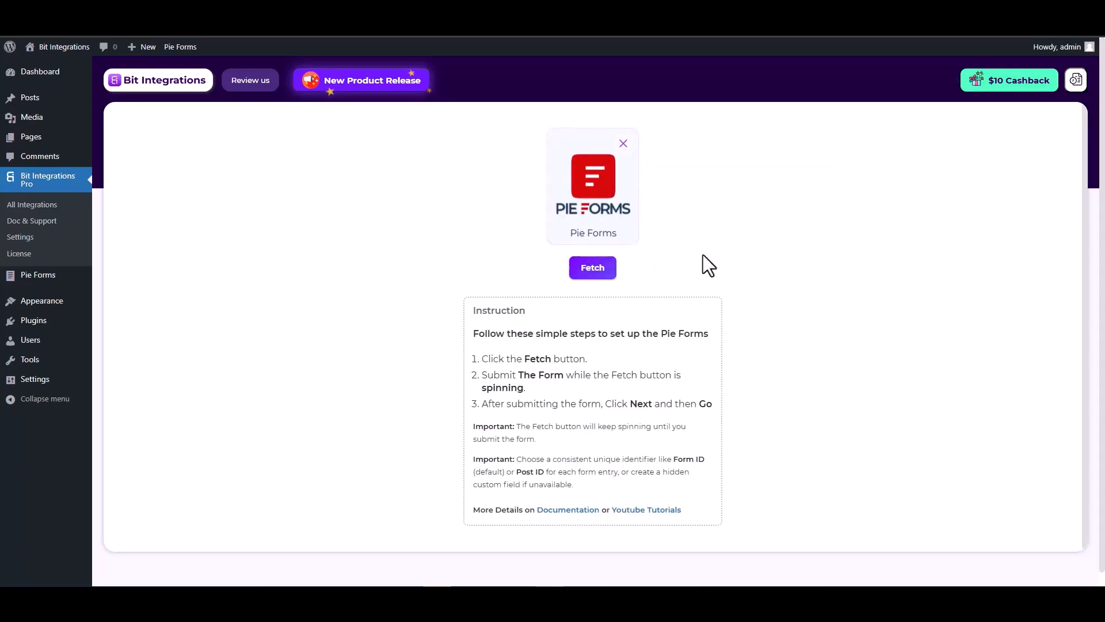
- Fetch Pie Forms so it waits for a submission, then go to the form's First Name field
{"action": "left_click", "coordinate": [599, 268]}
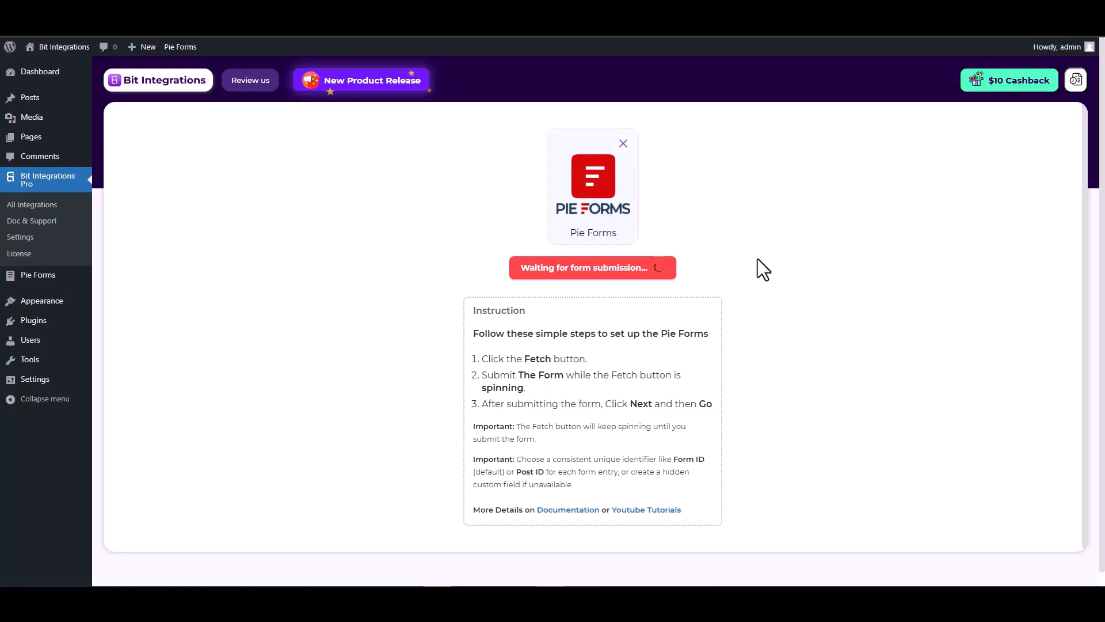
{"action": "left_click", "coordinate": [213, 11]}
{"action": "left_click", "coordinate": [611, 238]}
- Submit the form with First Name 'test', Last Name 'test-1', plus an email and number
{"action": "type", "text": "test"}
{"action": "left_click", "coordinate": [679, 291]}
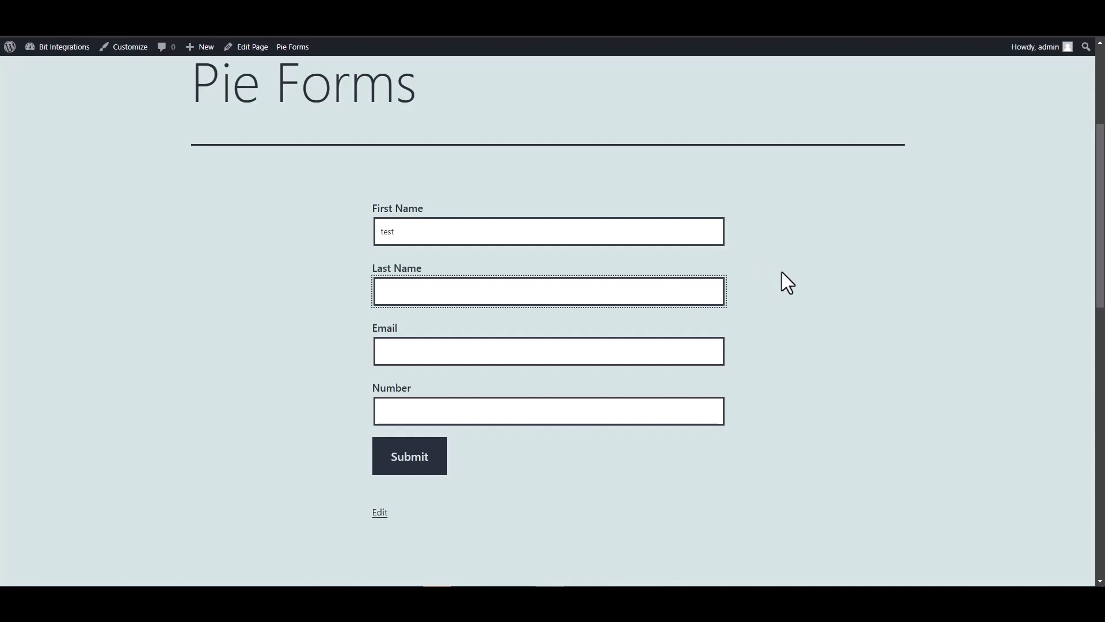
{"action": "type", "text": "test-1"}
{"action": "left_click", "coordinate": [642, 348]}
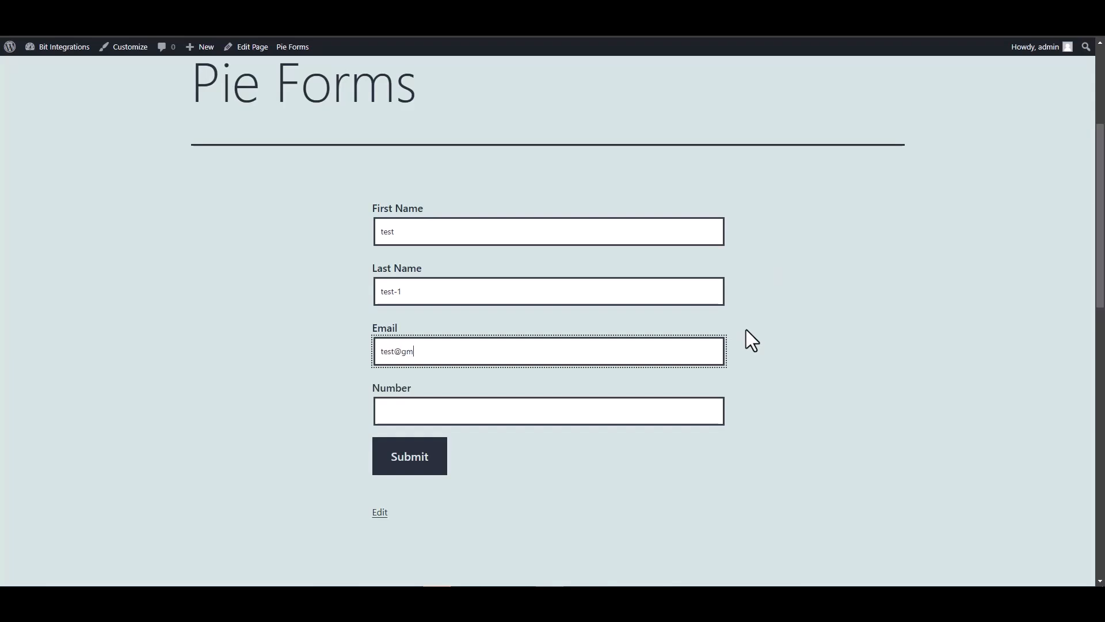
{"action": "left_click", "coordinate": [685, 412]}
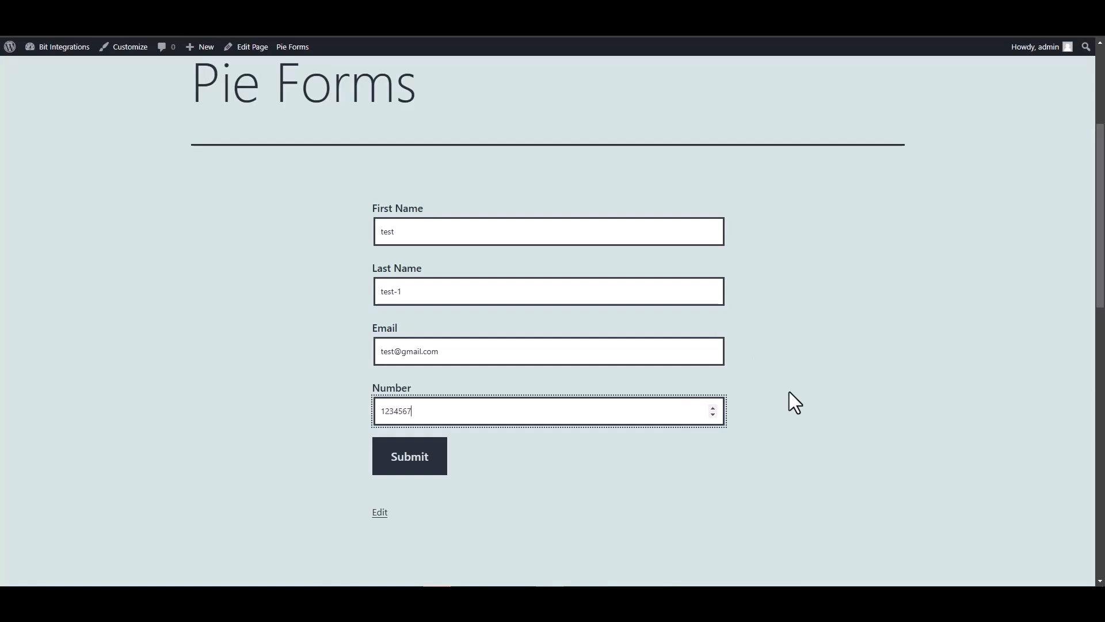
{"action": "left_click", "coordinate": [410, 464]}
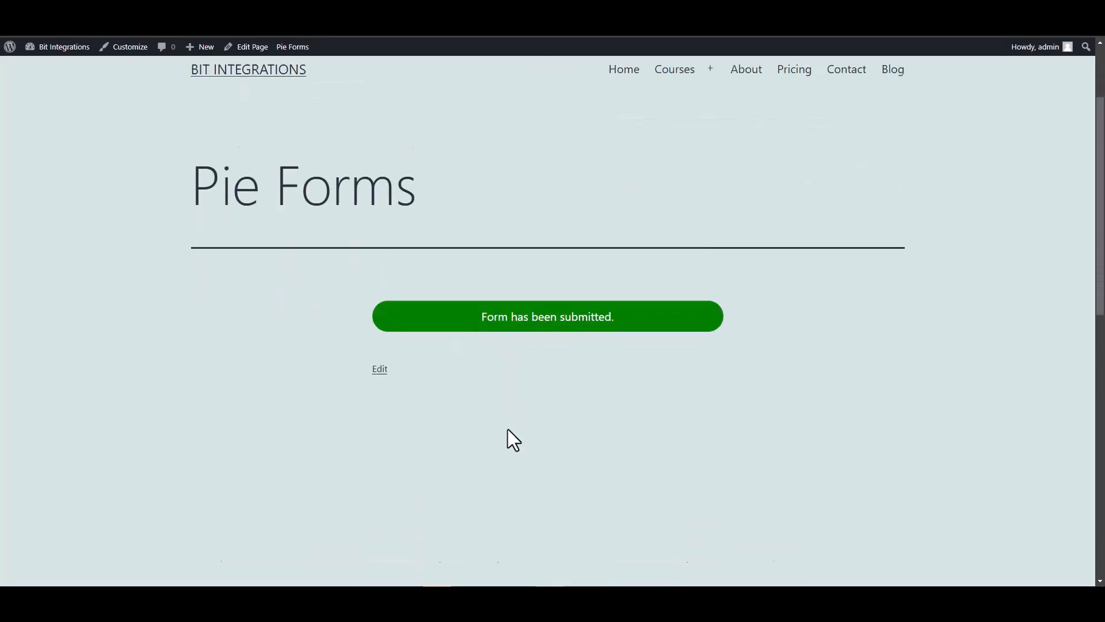
{"action": "scroll", "coordinate": [490, 369], "scroll_direction": "up", "scroll_amount": 1}
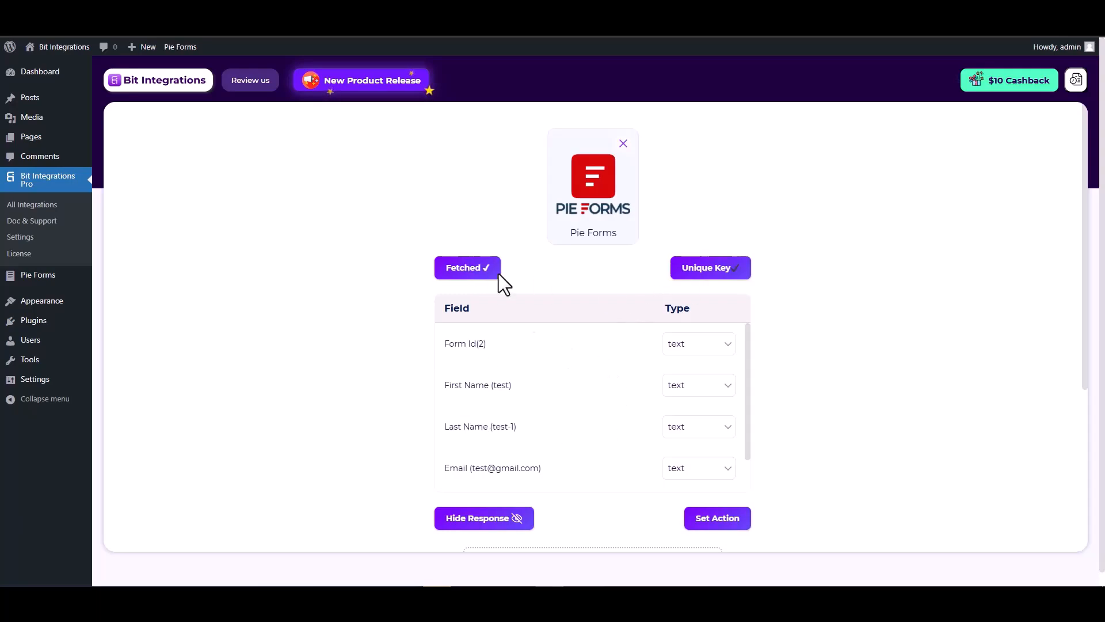
- Review the fetched First Name, Last Name, Email and Number values in the field list
{"action": "scroll", "coordinate": [568, 358], "scroll_direction": "down", "scroll_amount": 1}
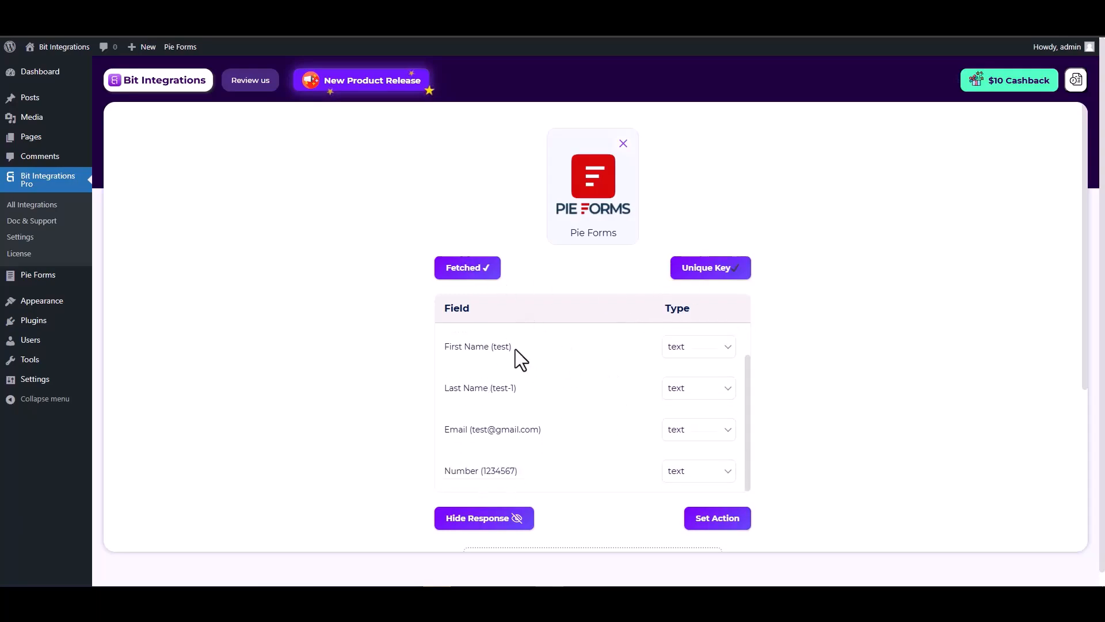
{"action": "left_click_drag", "start_coordinate": [516, 349], "coordinate": [449, 347]}
{"action": "left_click_drag", "start_coordinate": [521, 388], "coordinate": [447, 389]}
{"action": "left_click_drag", "start_coordinate": [542, 430], "coordinate": [446, 430]}
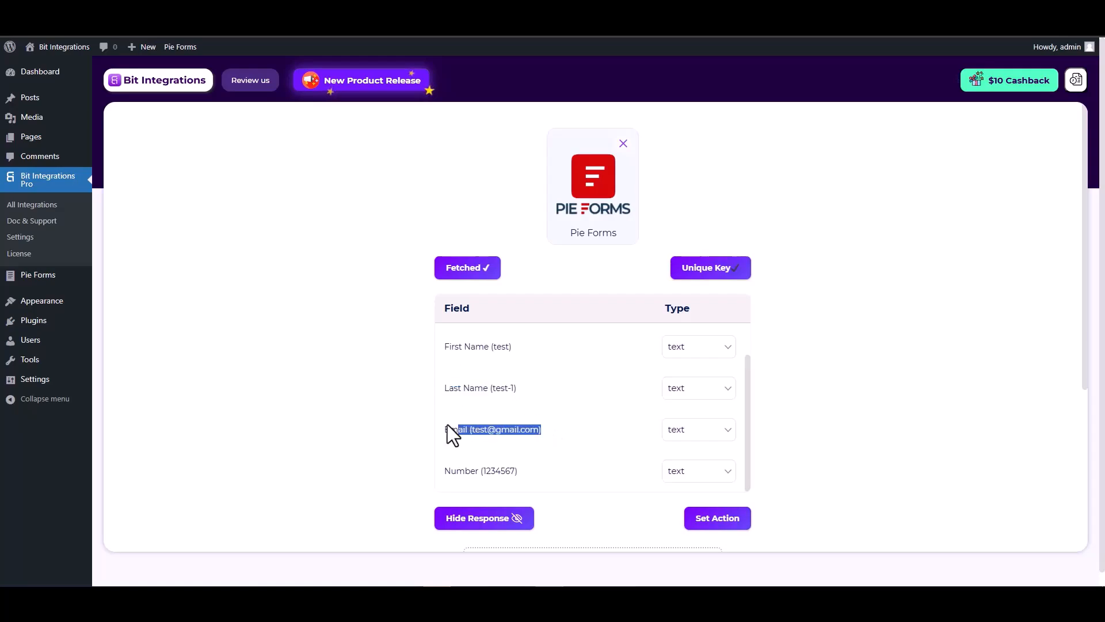
{"action": "scroll", "coordinate": [545, 442], "scroll_direction": "down", "scroll_amount": 1}
{"action": "left_click_drag", "start_coordinate": [519, 413], "coordinate": [446, 413]}
{"action": "left_click", "coordinate": [821, 416]}
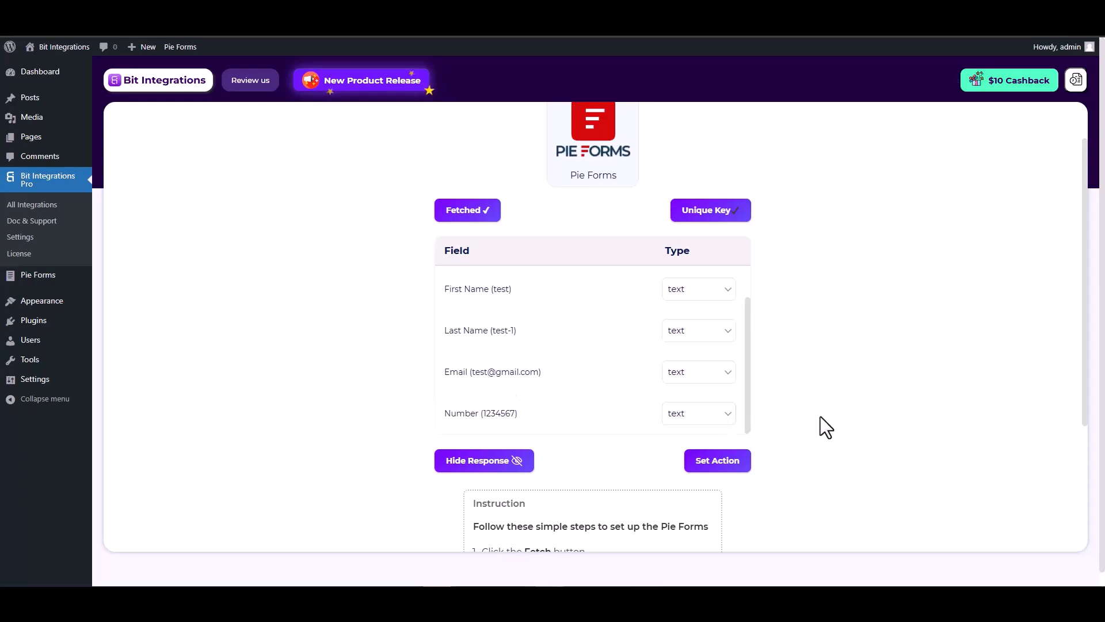
{"action": "left_click", "coordinate": [720, 466]}
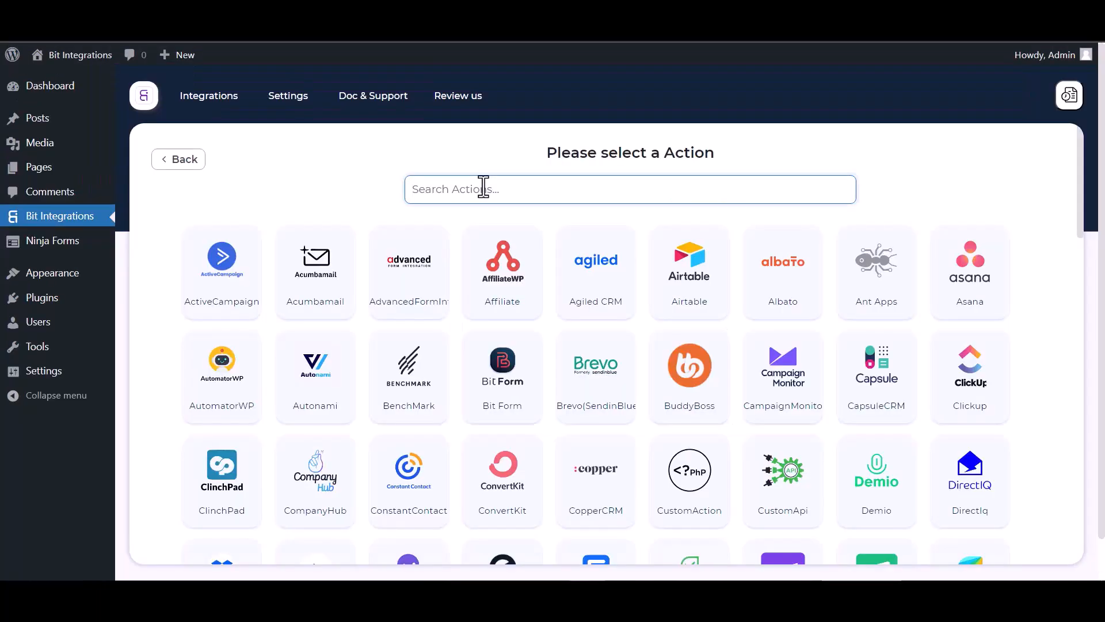
- Pick Albato as the action via search 'al' and open the Albato dashboard link
{"action": "type", "text": "al"}
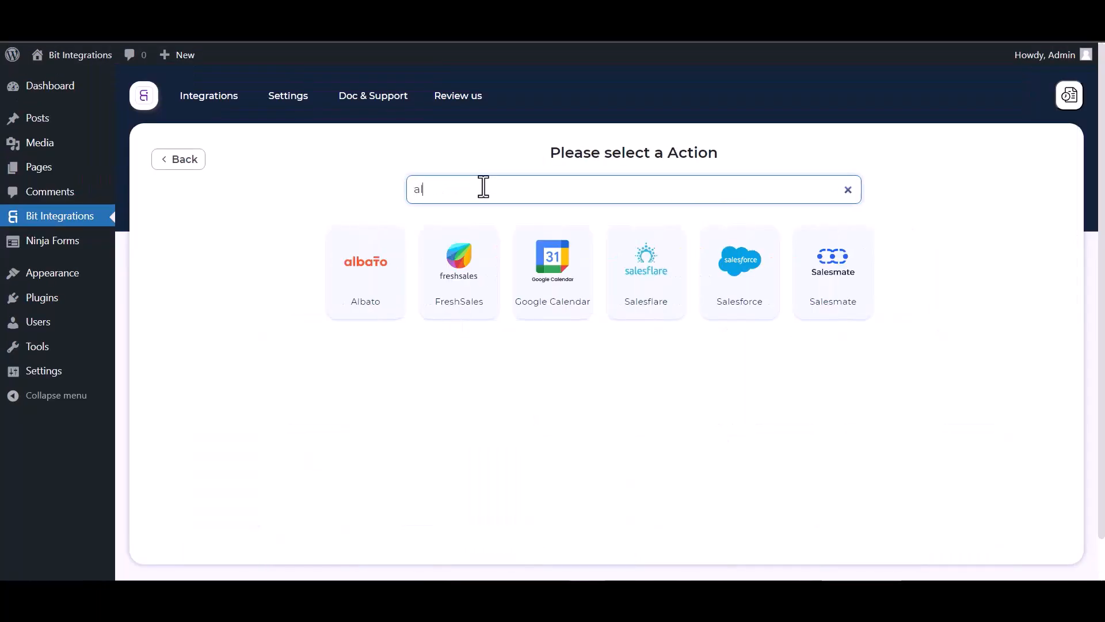
{"action": "left_click", "coordinate": [361, 257]}
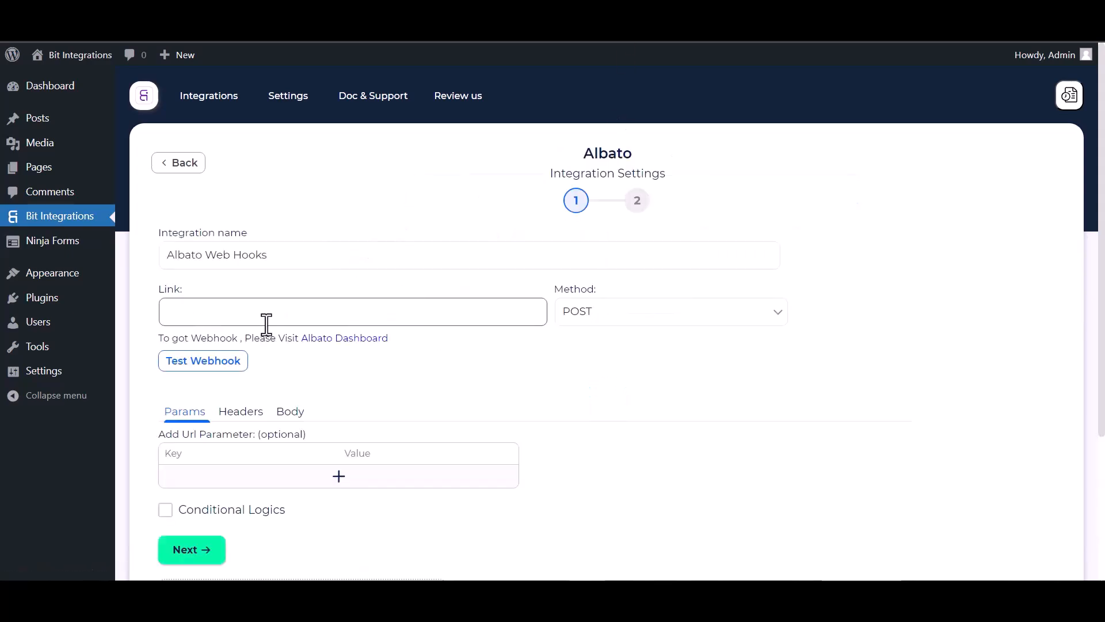
{"action": "left_click", "coordinate": [335, 345]}
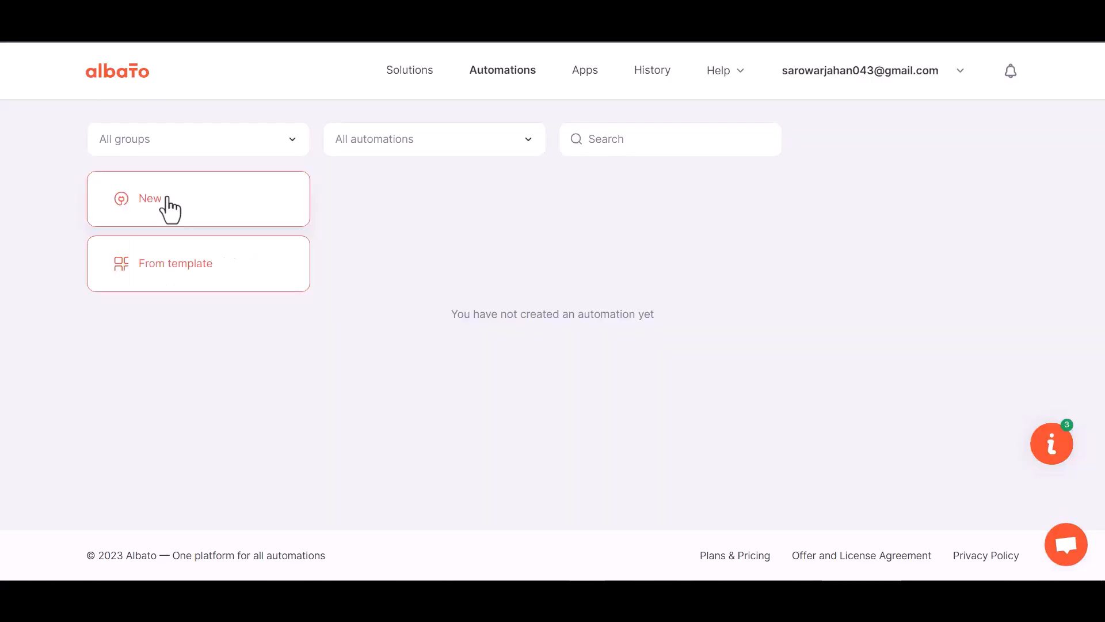
- Create an Albato automation with a Webhook 'Incoming webhook' trigger on the My Account connection
{"action": "left_click", "coordinate": [170, 209]}
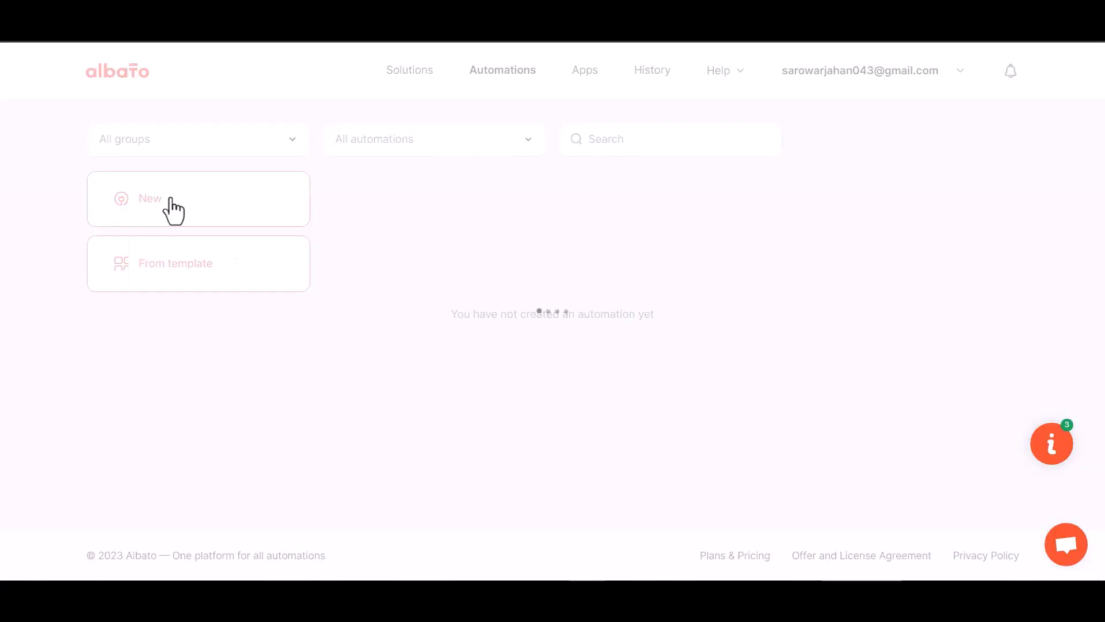
{"action": "left_click", "coordinate": [806, 308]}
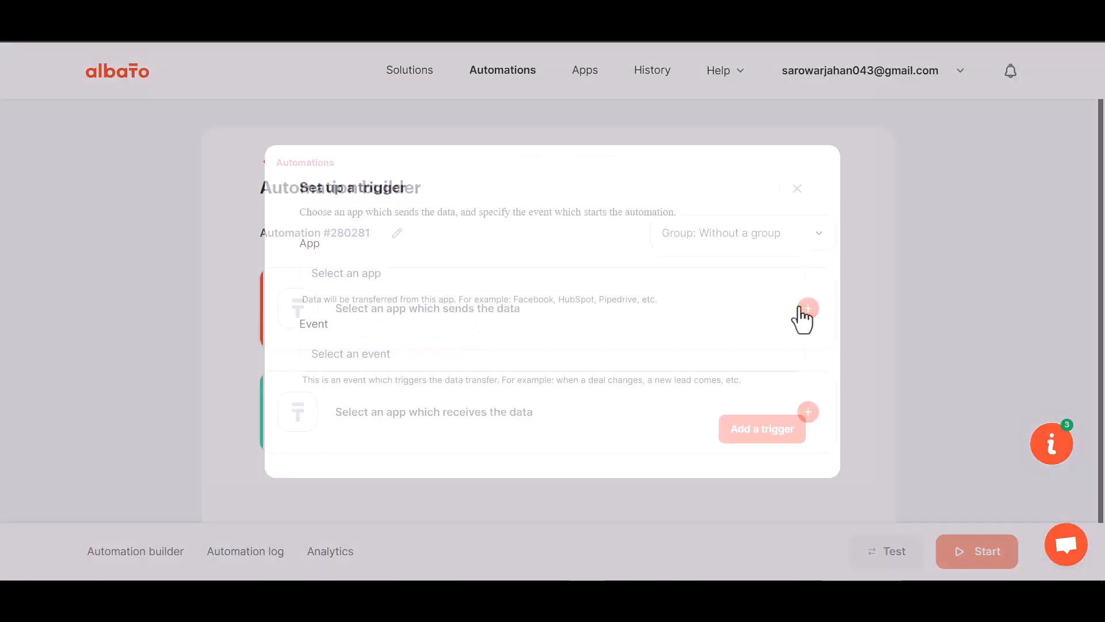
{"action": "left_click", "coordinate": [374, 289]}
{"action": "type", "text": "web"}
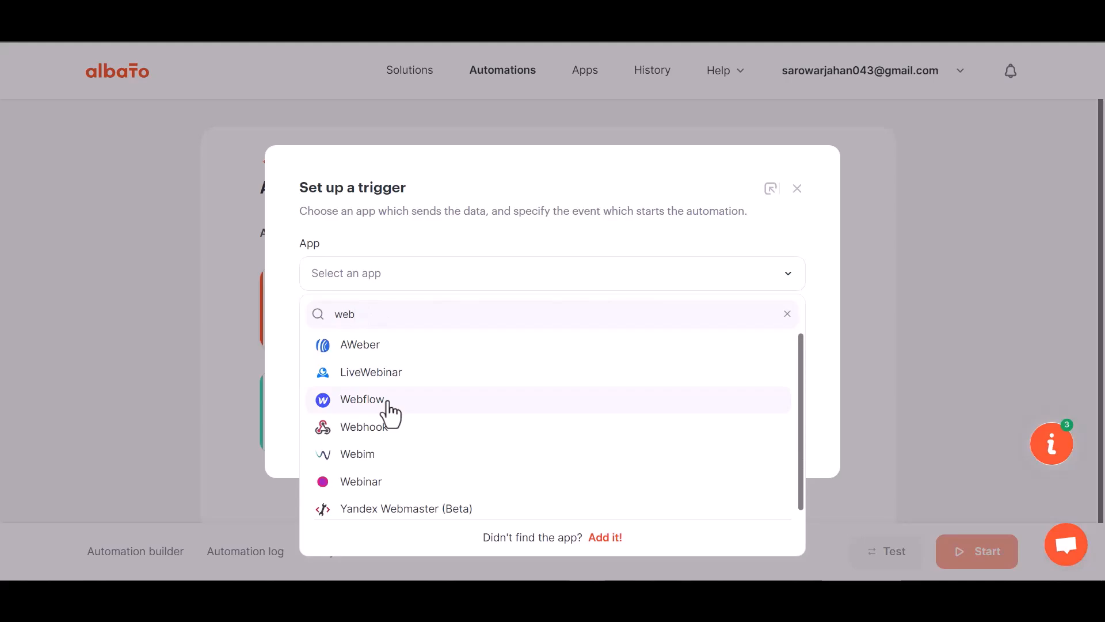
{"action": "type", "text": "h"}
{"action": "left_click", "coordinate": [392, 360]}
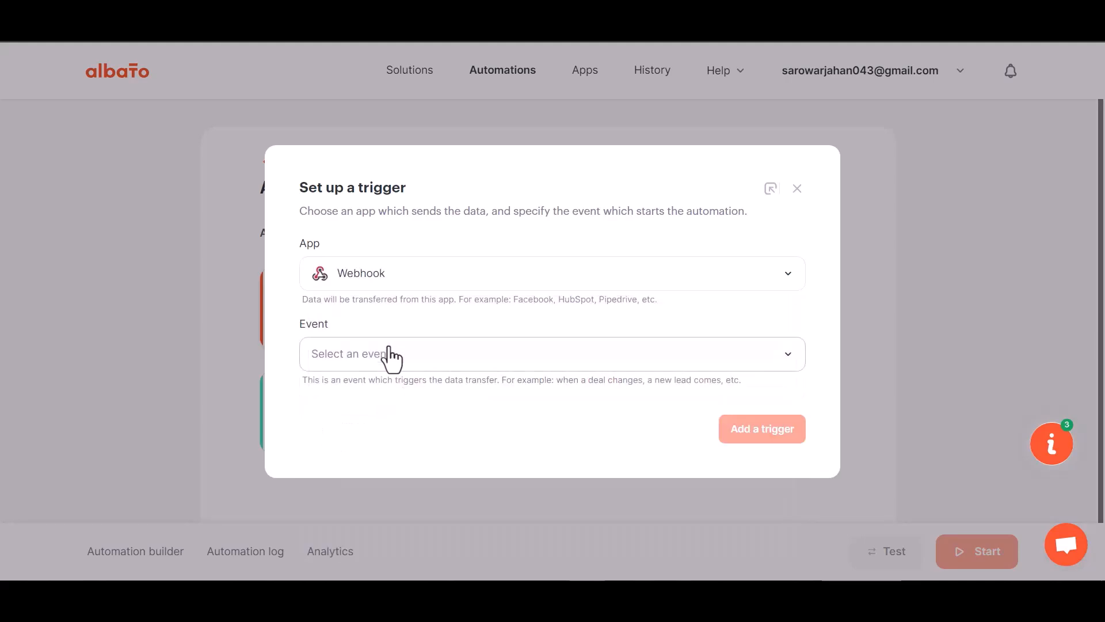
{"action": "left_click", "coordinate": [379, 359]}
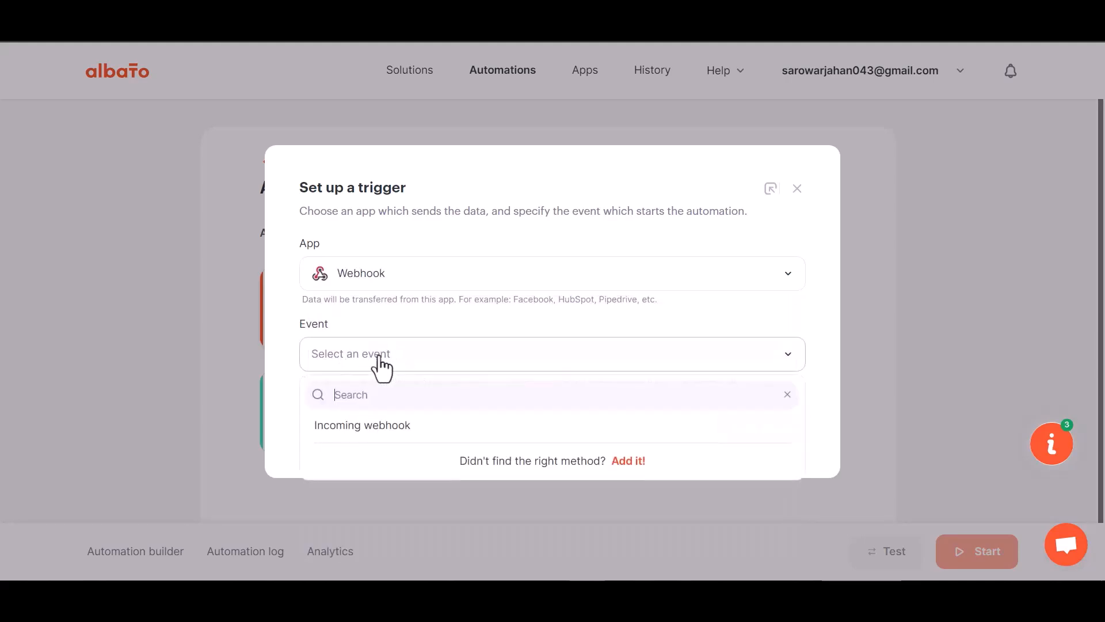
{"action": "left_click", "coordinate": [374, 426]}
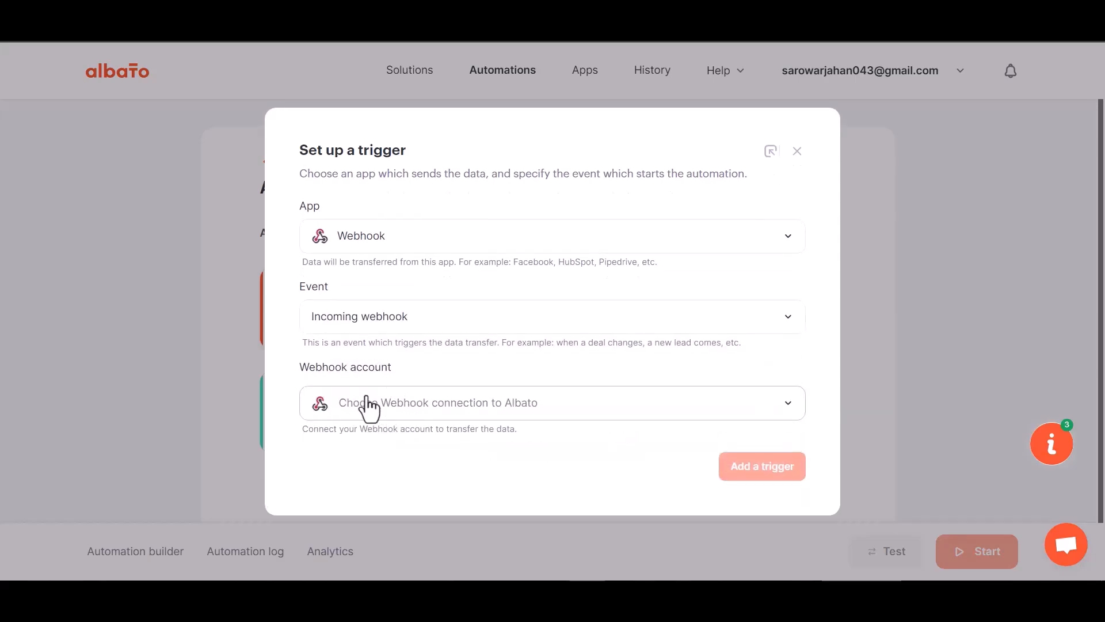
{"action": "left_click", "coordinate": [393, 409]}
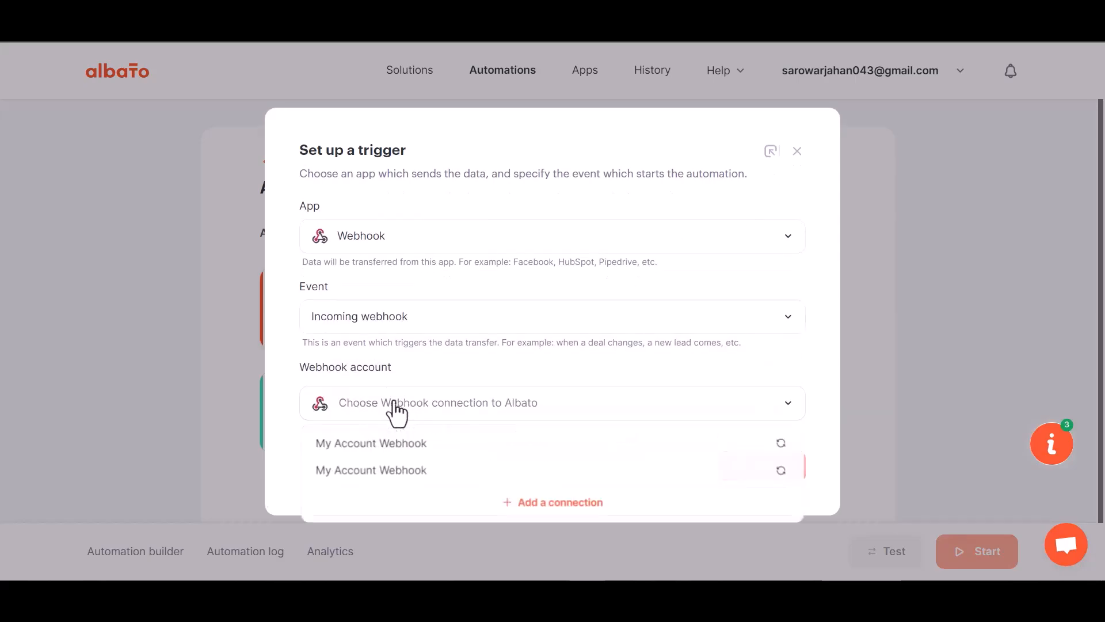
{"action": "left_click", "coordinate": [401, 449]}
{"action": "left_click", "coordinate": [741, 471]}
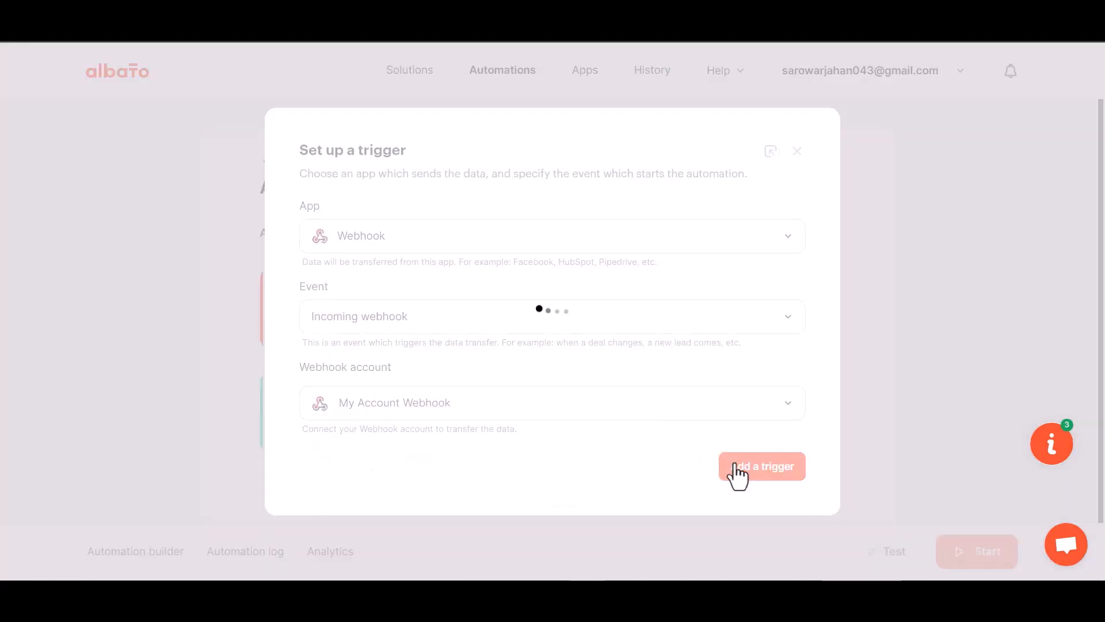
- Copy the generated webhook URL and set Albato waiting for incoming webhook data
{"action": "left_click", "coordinate": [746, 311]}
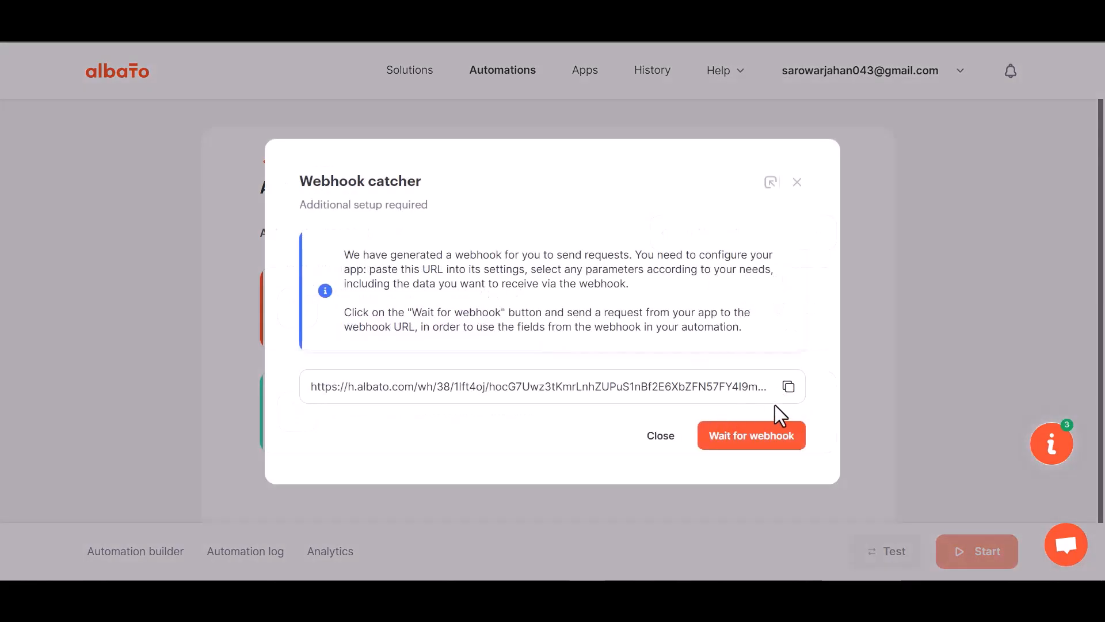
{"action": "left_click", "coordinate": [789, 386]}
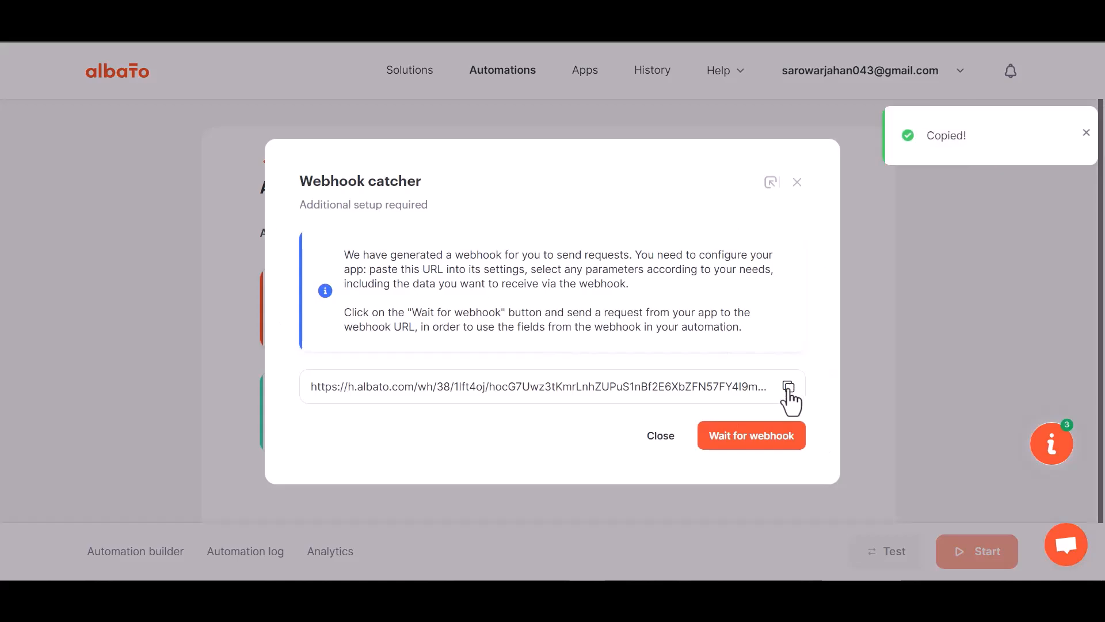
{"action": "left_click", "coordinate": [748, 439]}
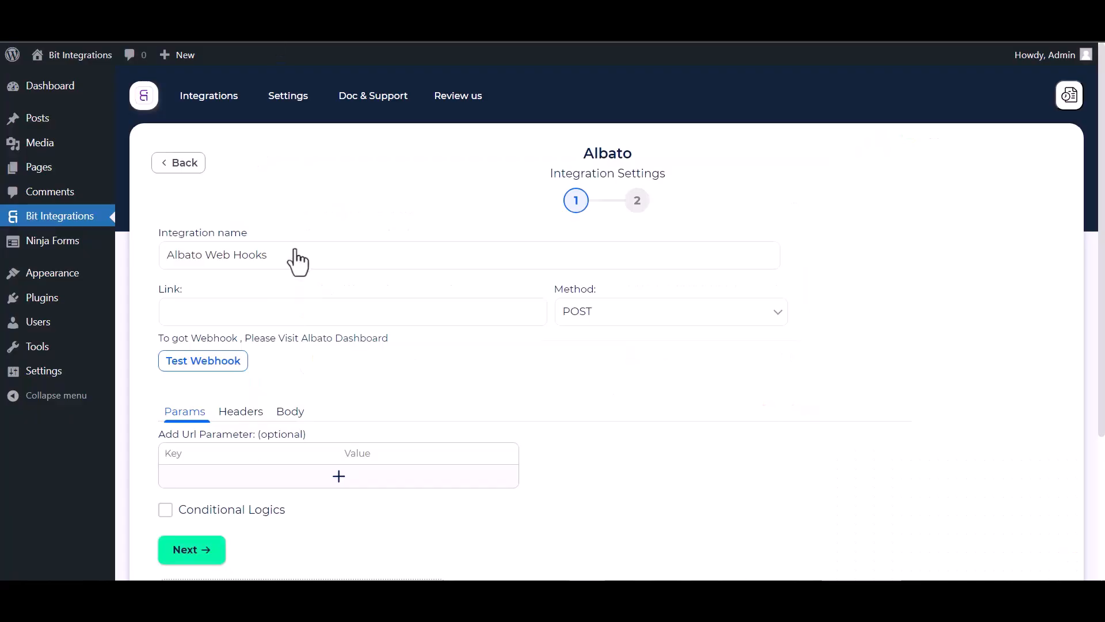
{"action": "left_click", "coordinate": [276, 314]}
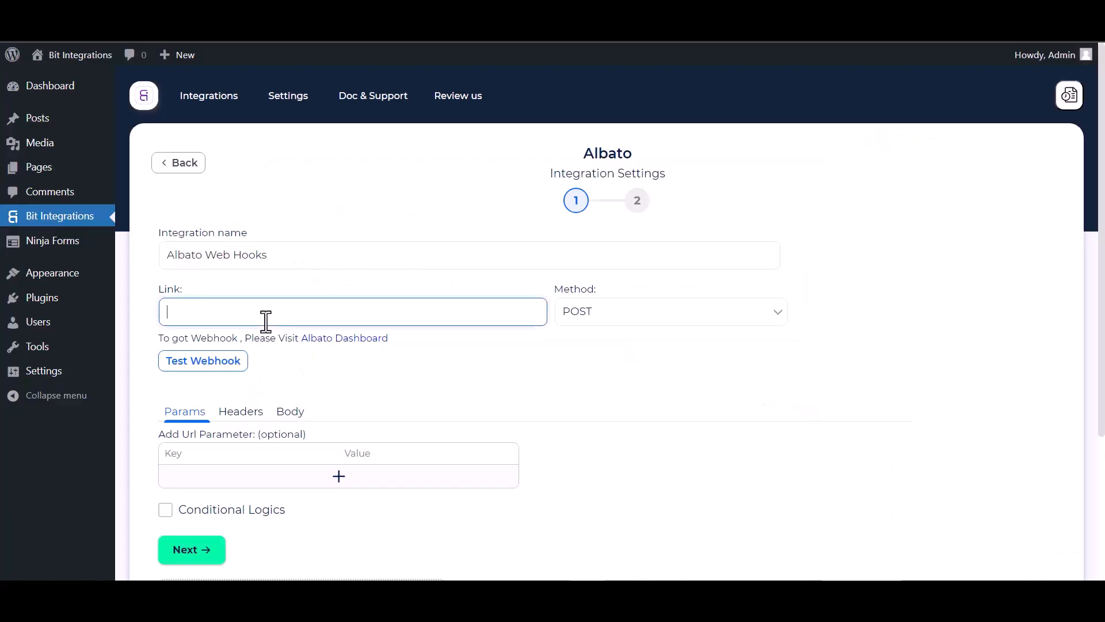
- Paste the Albato URL as Link, send all data as application/json, and test the webhook
{"action": "key", "text": "ctrl+v"}
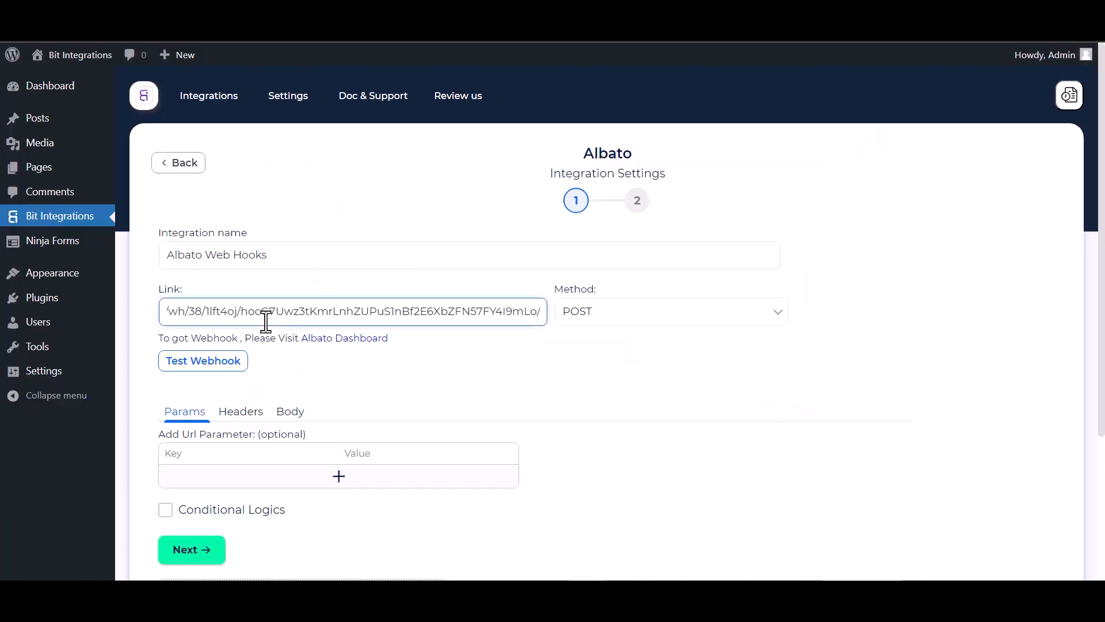
{"action": "left_click", "coordinate": [292, 419]}
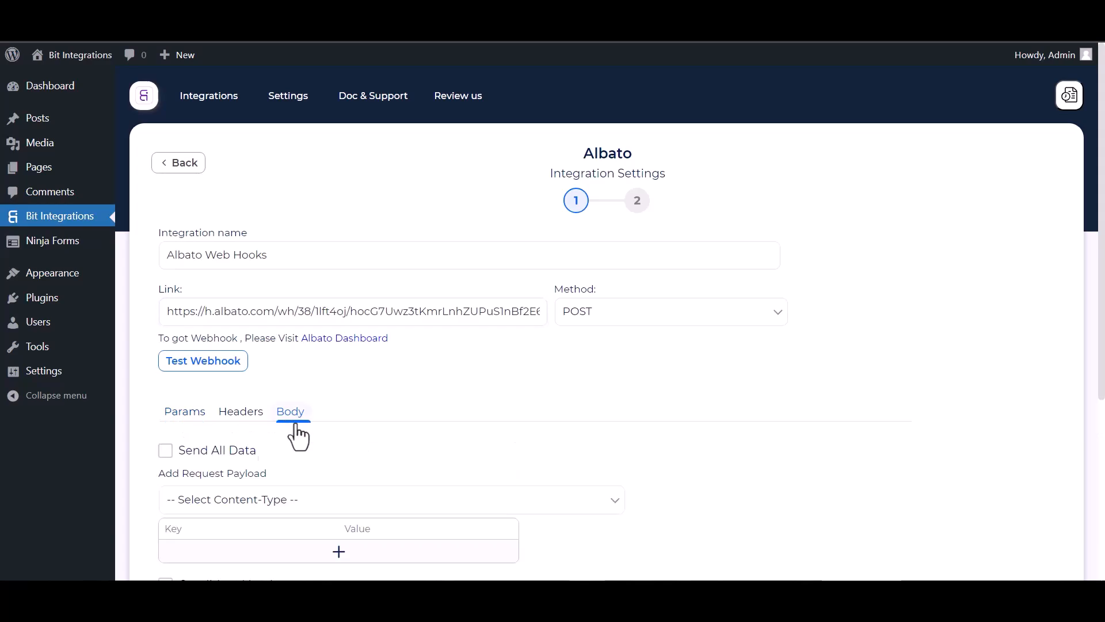
{"action": "left_click", "coordinate": [194, 453]}
{"action": "scroll", "coordinate": [282, 437], "scroll_direction": "down", "scroll_amount": 3}
{"action": "left_click", "coordinate": [306, 360]}
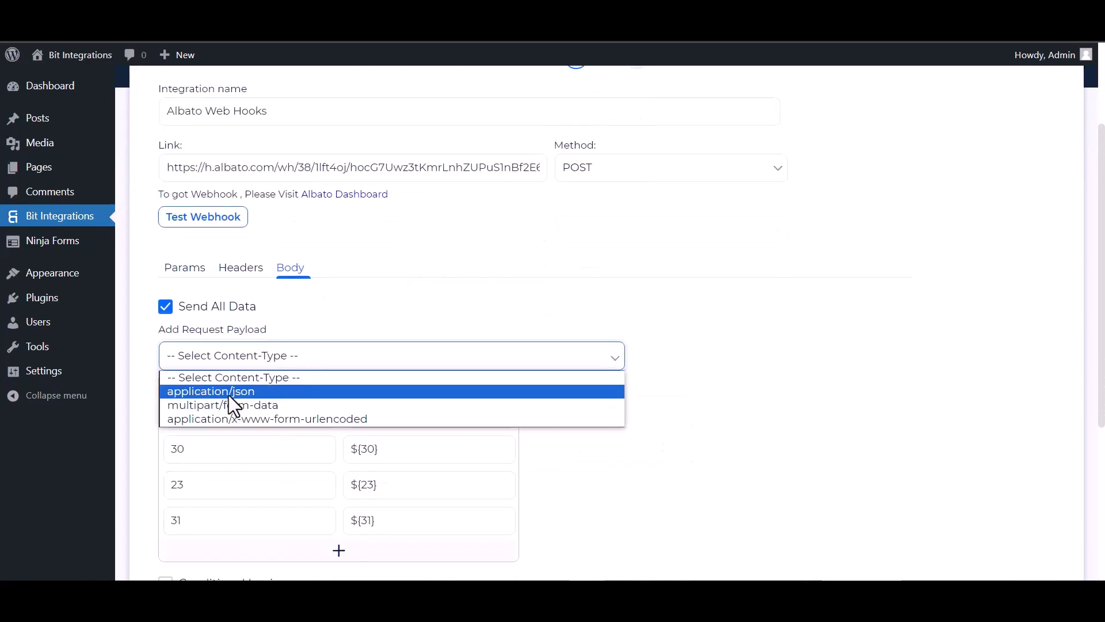
{"action": "left_click", "coordinate": [229, 395]}
{"action": "scroll", "coordinate": [259, 288], "scroll_direction": "up", "scroll_amount": 1}
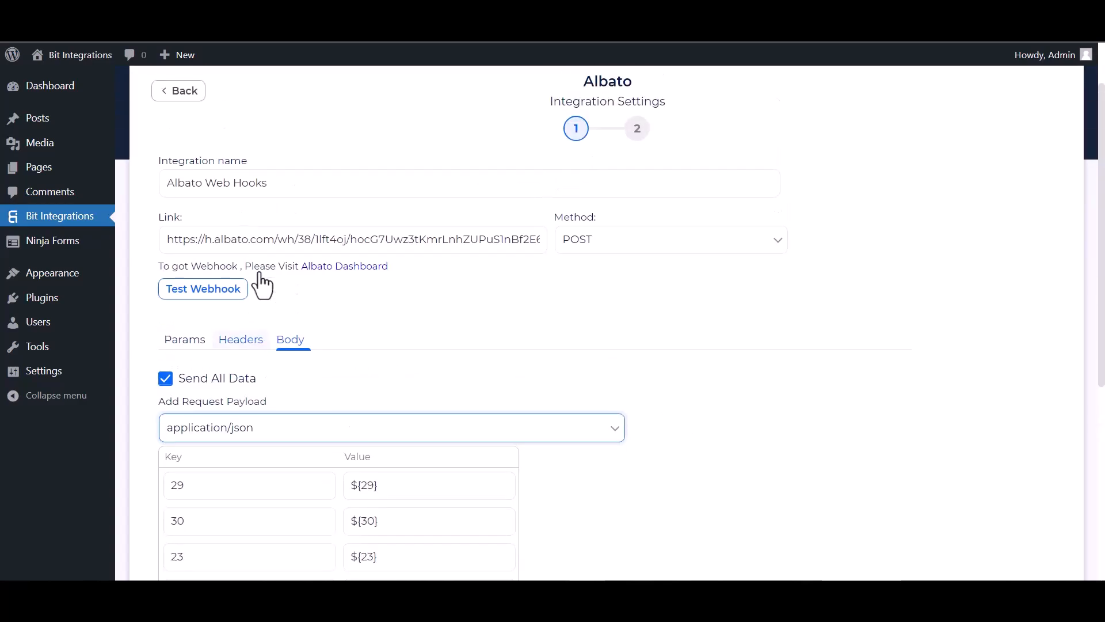
{"action": "left_click", "coordinate": [211, 295]}
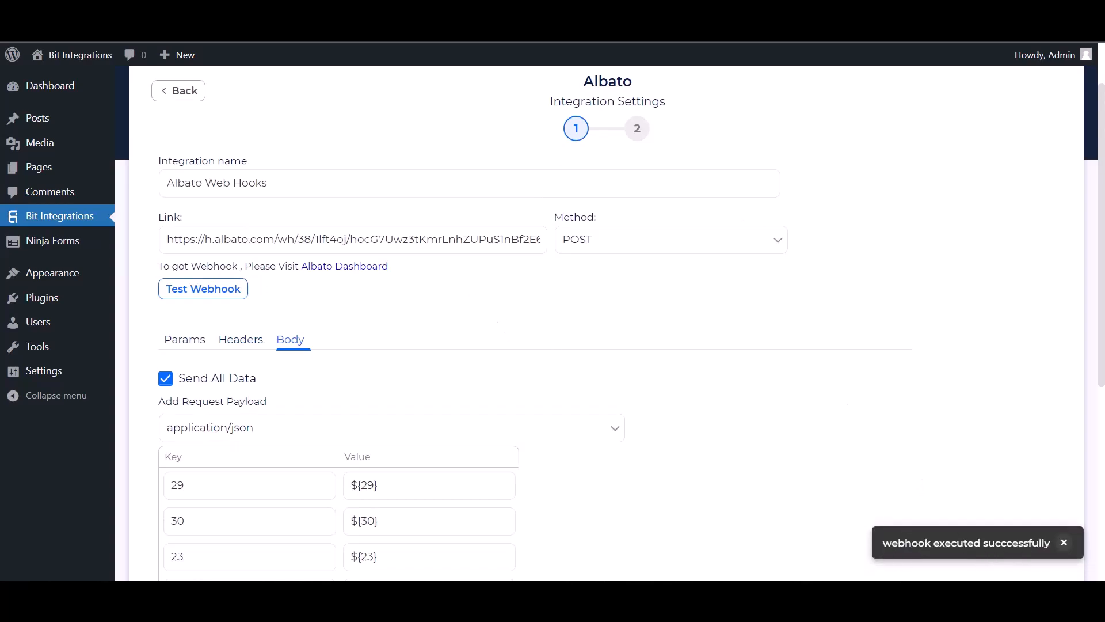
- Leave conditional logic off and finish and save the integration
{"action": "scroll", "coordinate": [172, 380], "scroll_direction": "down", "scroll_amount": 5}
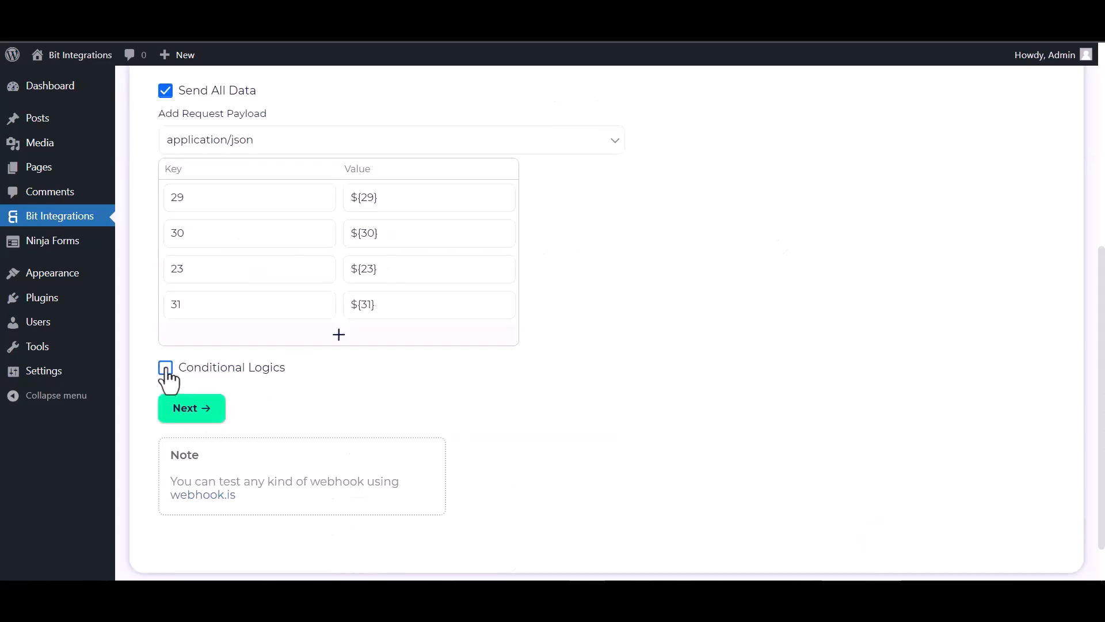
{"action": "left_click", "coordinate": [181, 374]}
{"action": "scroll", "coordinate": [295, 429], "scroll_direction": "down", "scroll_amount": 1}
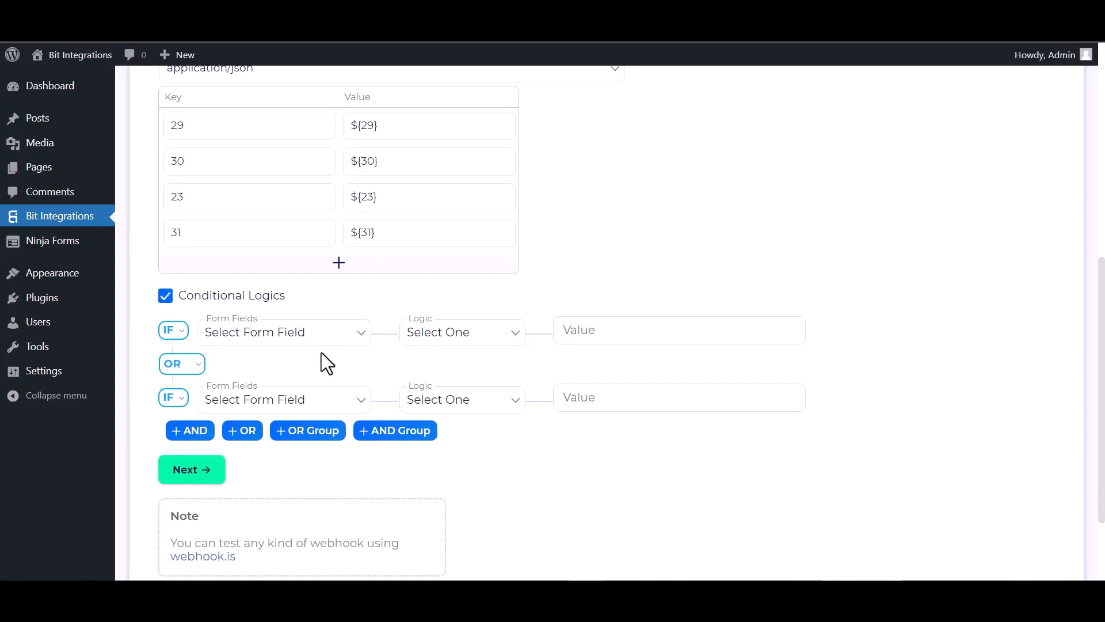
{"action": "left_click", "coordinate": [171, 297]}
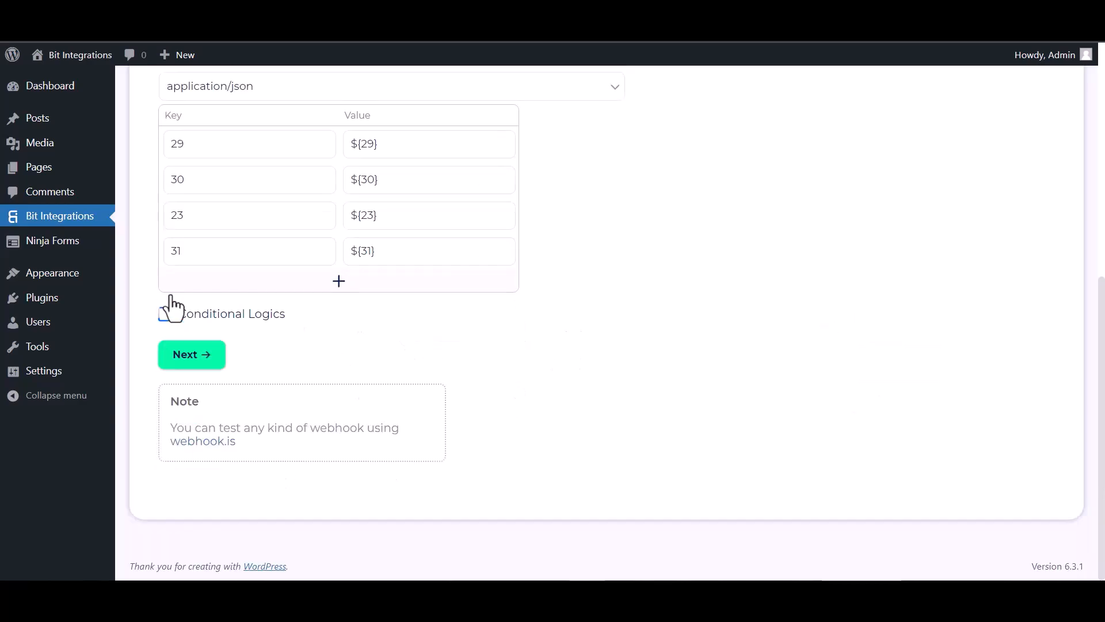
{"action": "left_click", "coordinate": [197, 362]}
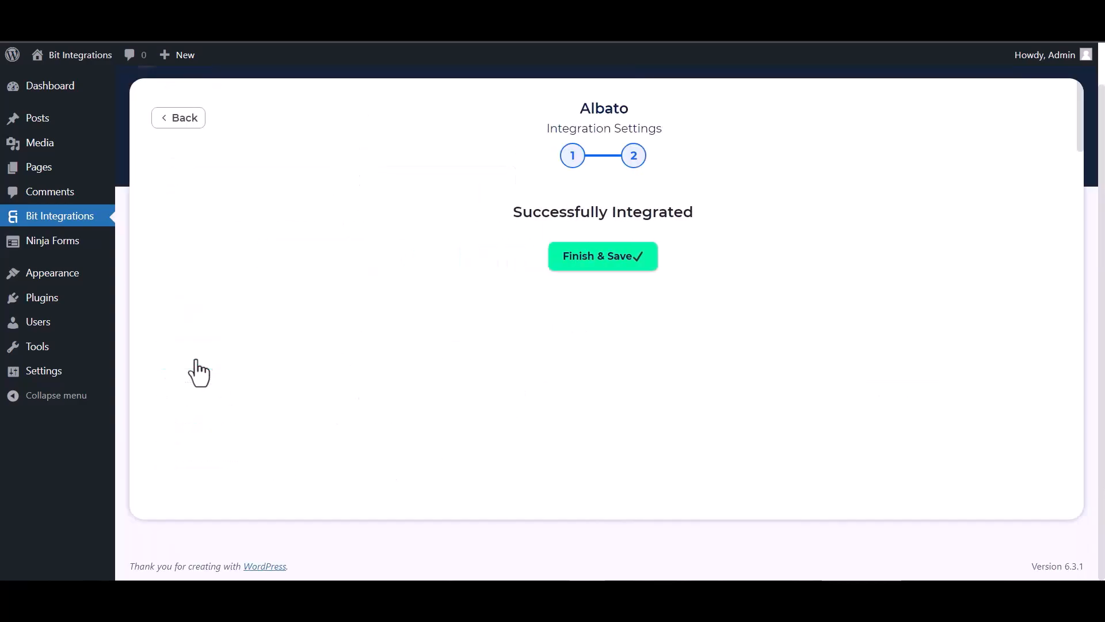
{"action": "left_click", "coordinate": [573, 259]}
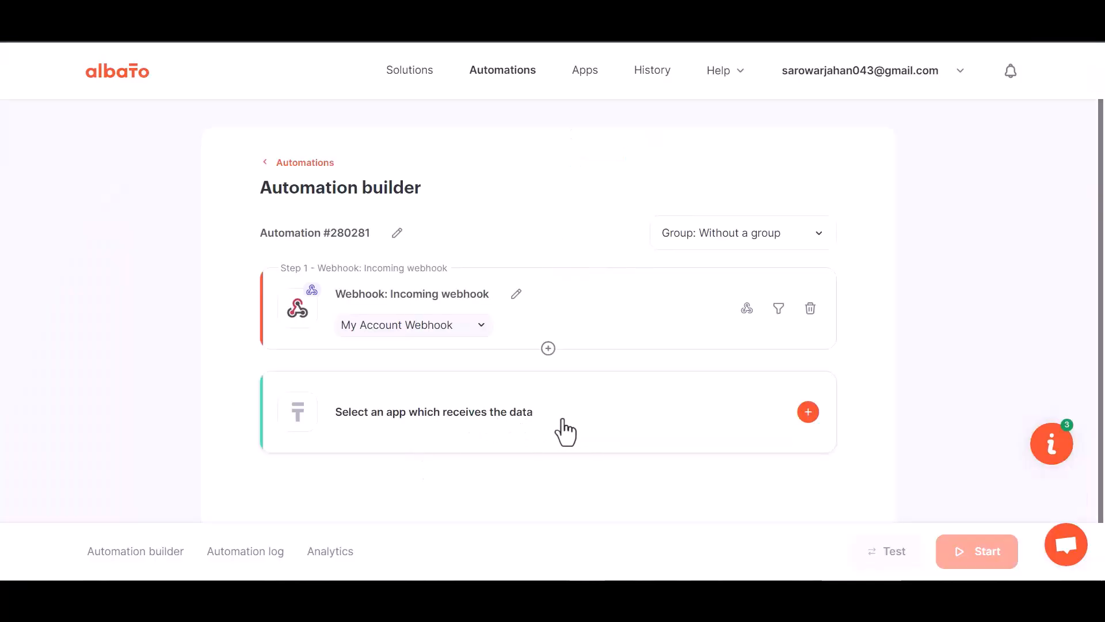
- Add an action step using MailChimp with the 'Add subscriber to the list' action
{"action": "left_click", "coordinate": [565, 431]}
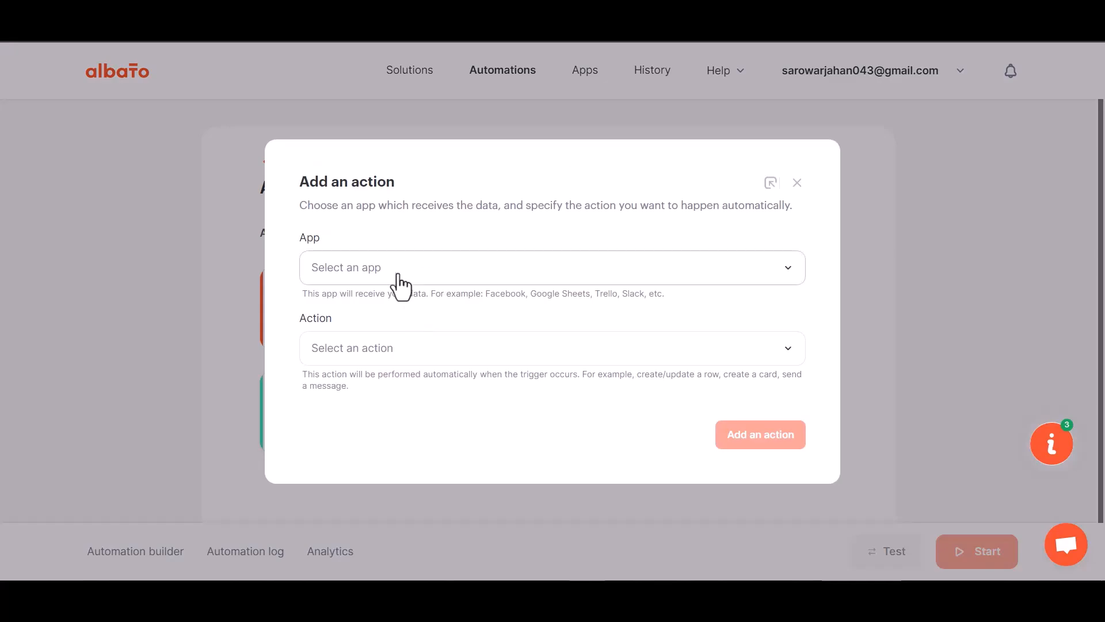
{"action": "left_click", "coordinate": [372, 310]}
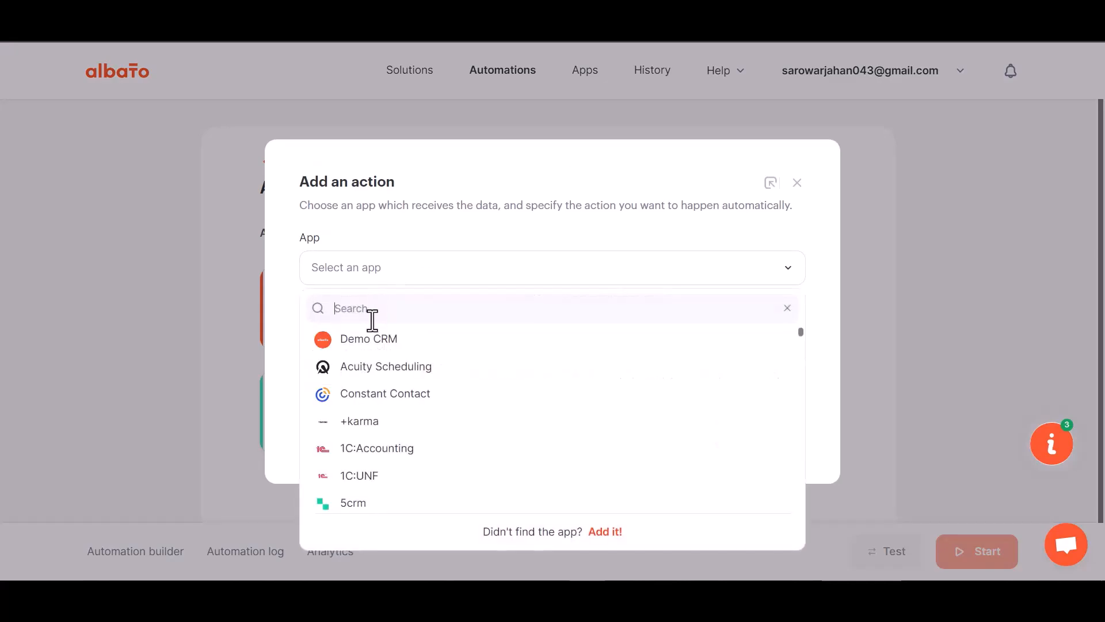
{"action": "type", "text": "m"}
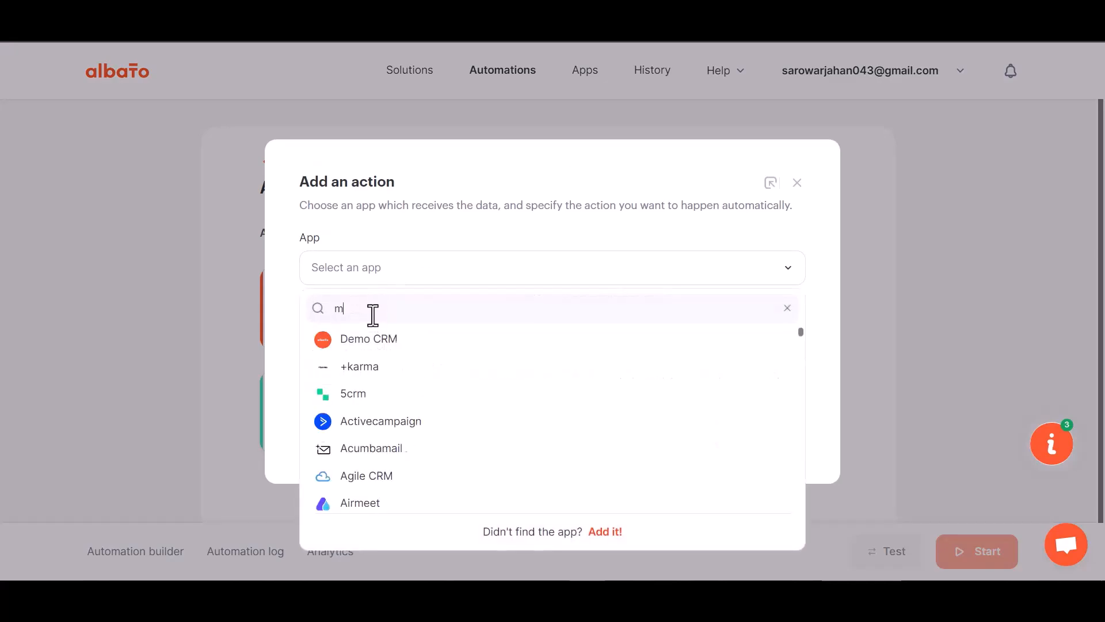
{"action": "type", "text": "ailc"}
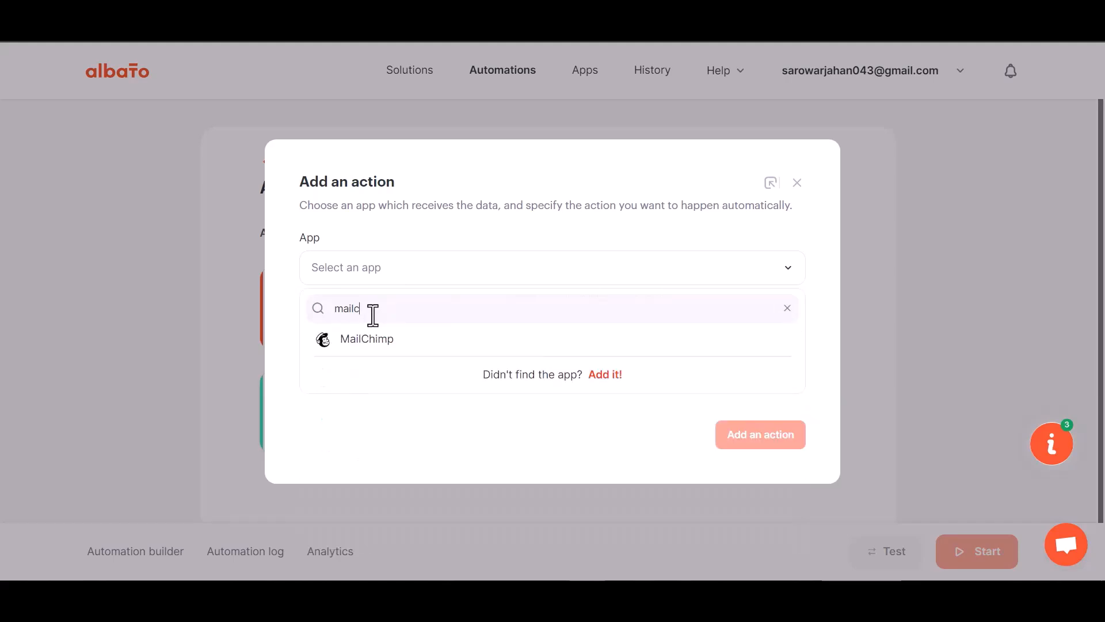
{"action": "left_click", "coordinate": [377, 340]}
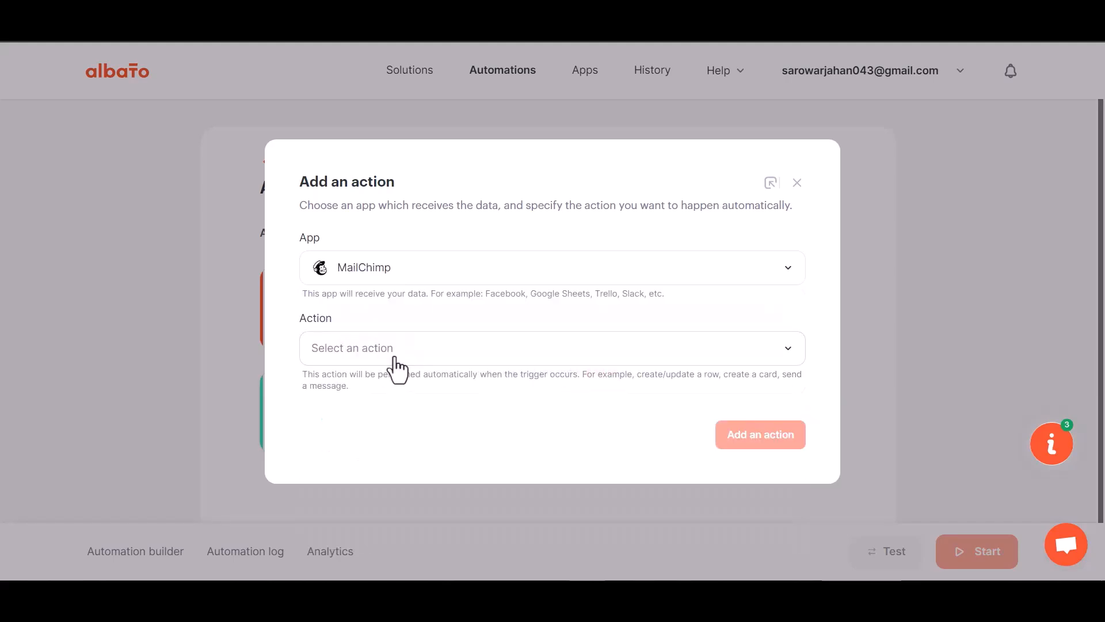
{"action": "left_click", "coordinate": [395, 357]}
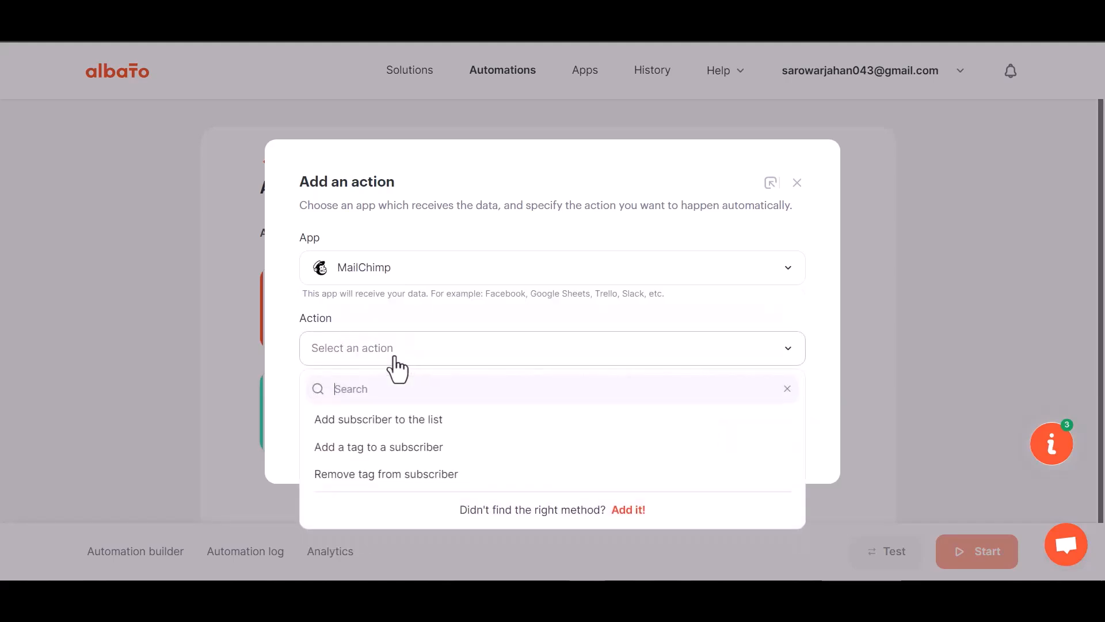
{"action": "left_click", "coordinate": [423, 423]}
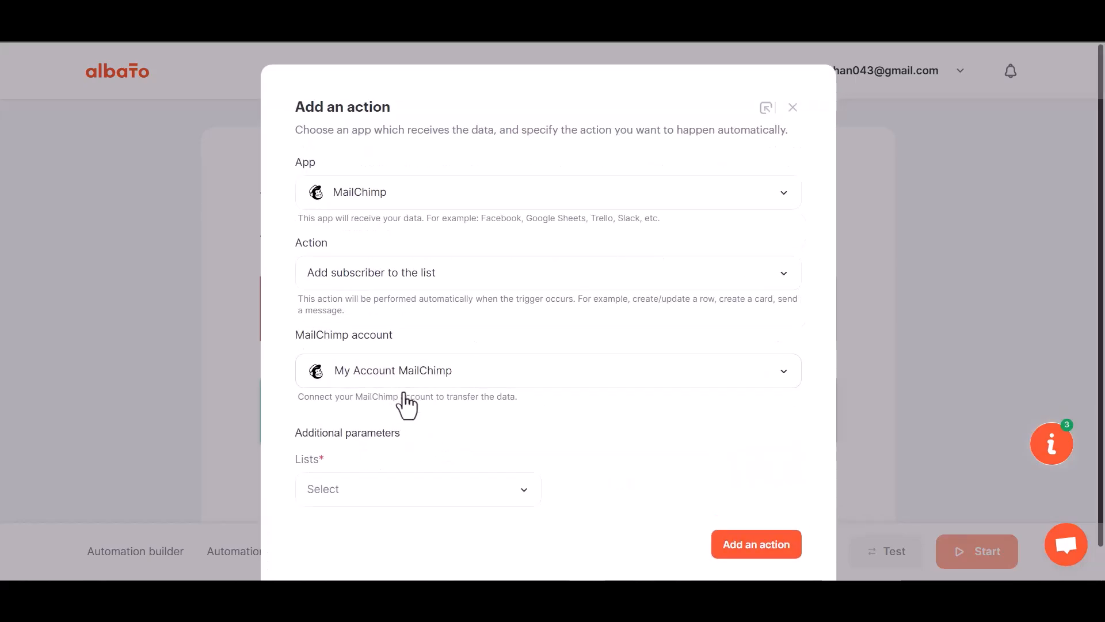
- Connect a new MailChimp account by logging in and allowing Albato access
{"action": "left_click", "coordinate": [430, 377]}
{"action": "left_click", "coordinate": [532, 417]}
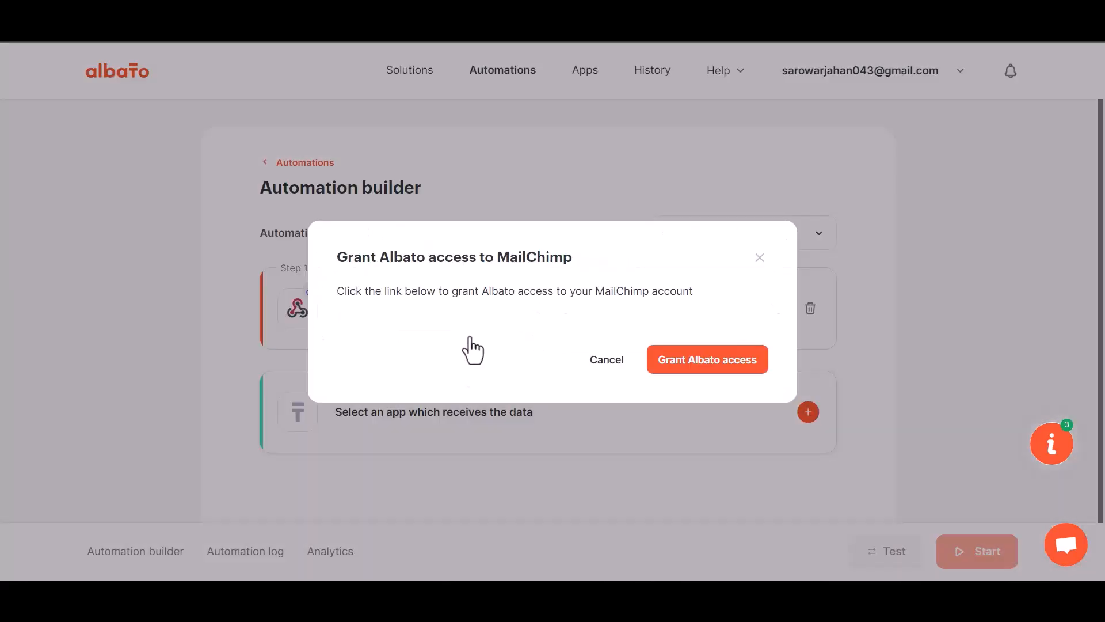
{"action": "left_click", "coordinate": [685, 368]}
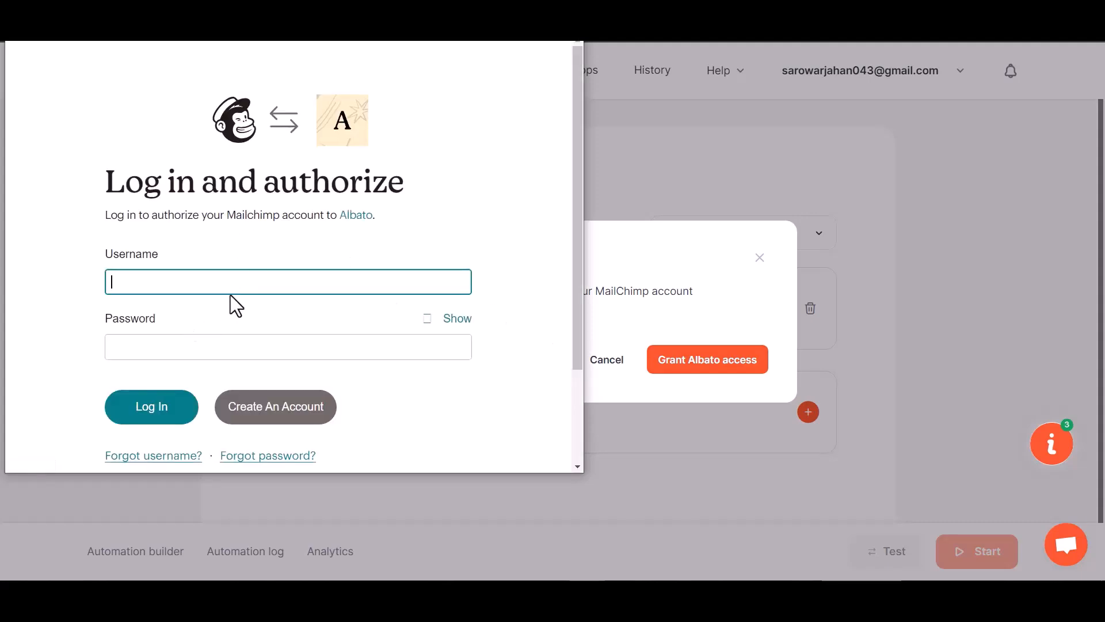
{"action": "left_click", "coordinate": [157, 409]}
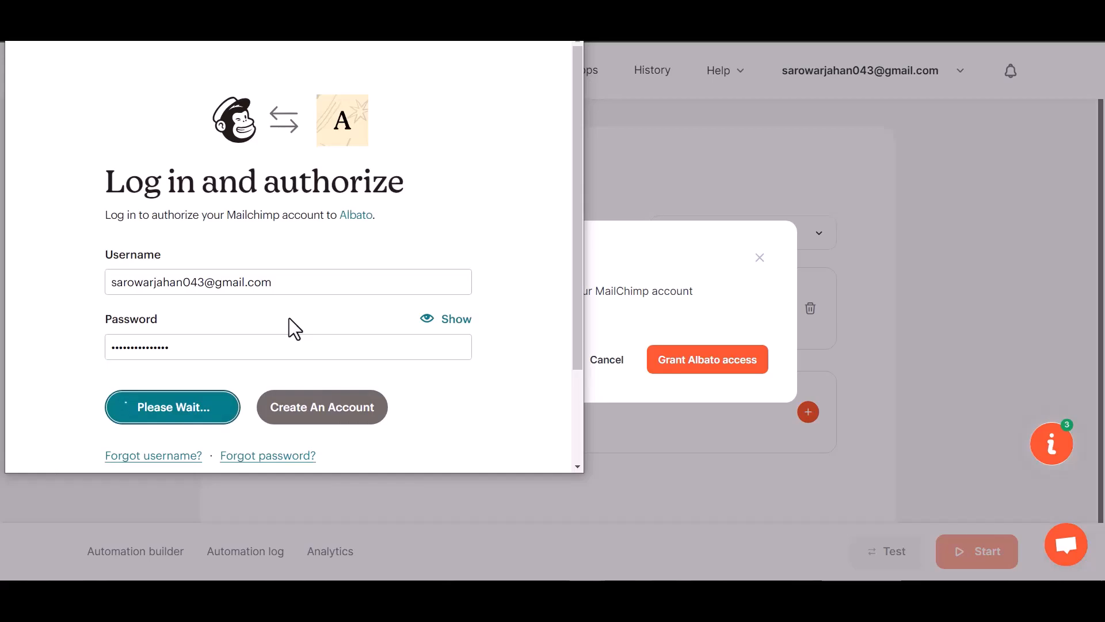
{"action": "scroll", "coordinate": [289, 317], "scroll_direction": "down", "scroll_amount": 3}
{"action": "left_click", "coordinate": [74, 424]}
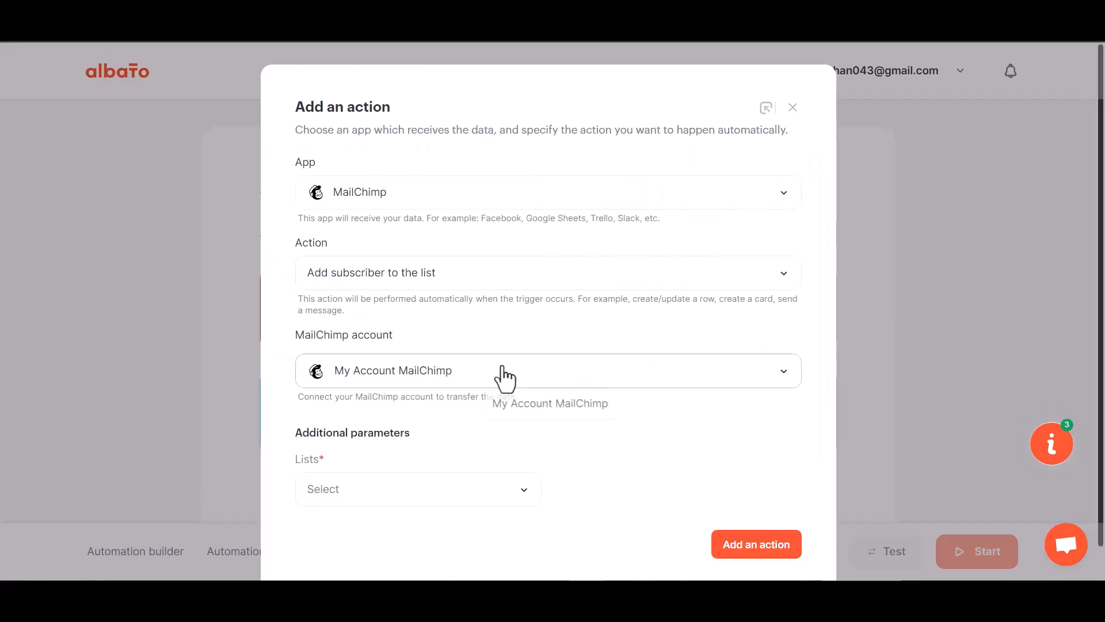
- Choose the MailChimp audience list and add the subscriber action
{"action": "left_click", "coordinate": [426, 469]}
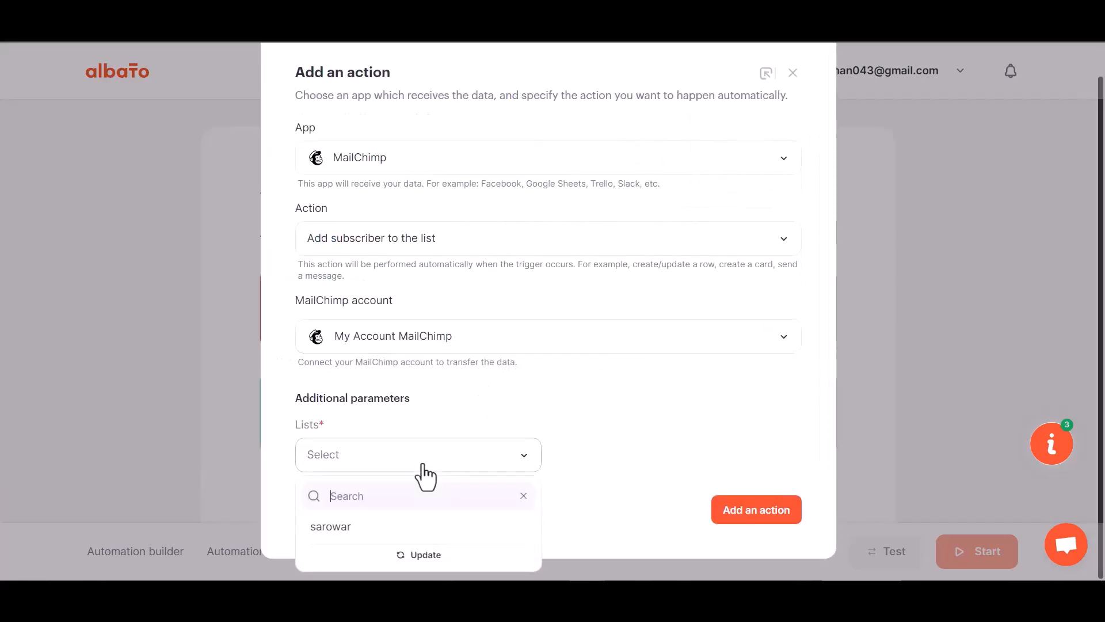
{"action": "left_click", "coordinate": [373, 526]}
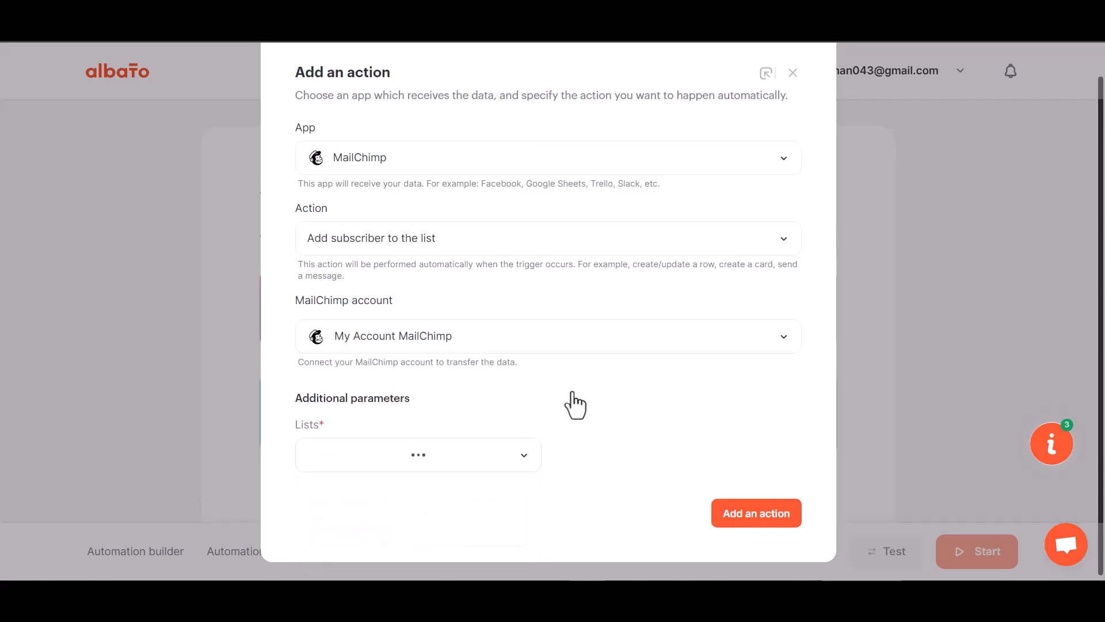
{"action": "left_click", "coordinate": [760, 518]}
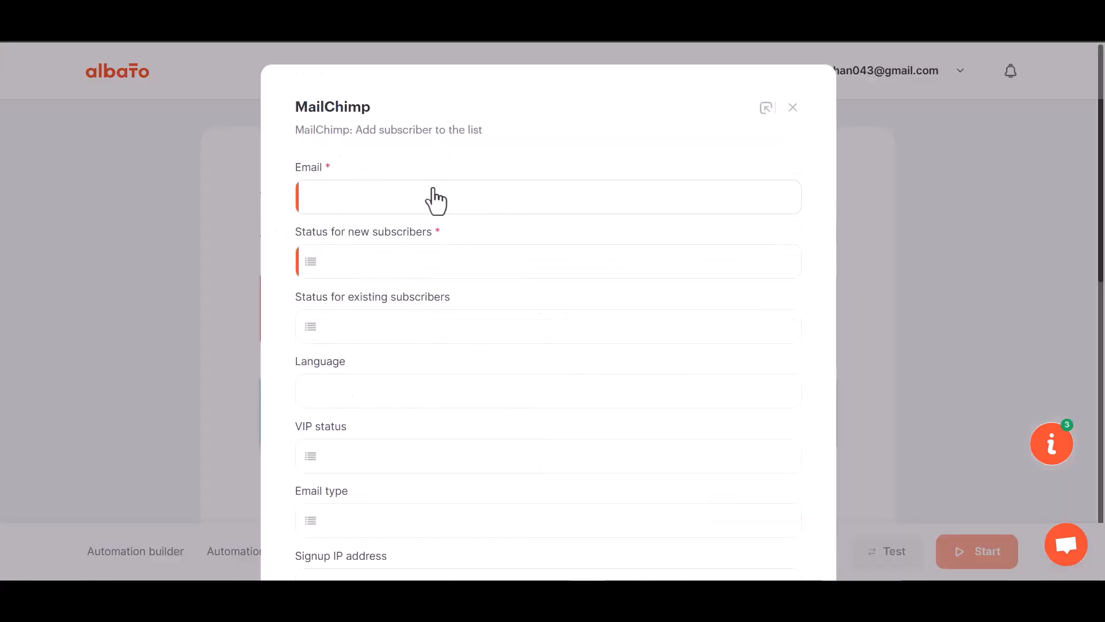
{"action": "left_click", "coordinate": [435, 201]}
- Map Email to Webhook: 23 and set new subscriber status to Subscribed
{"action": "left_click", "coordinate": [385, 295]}
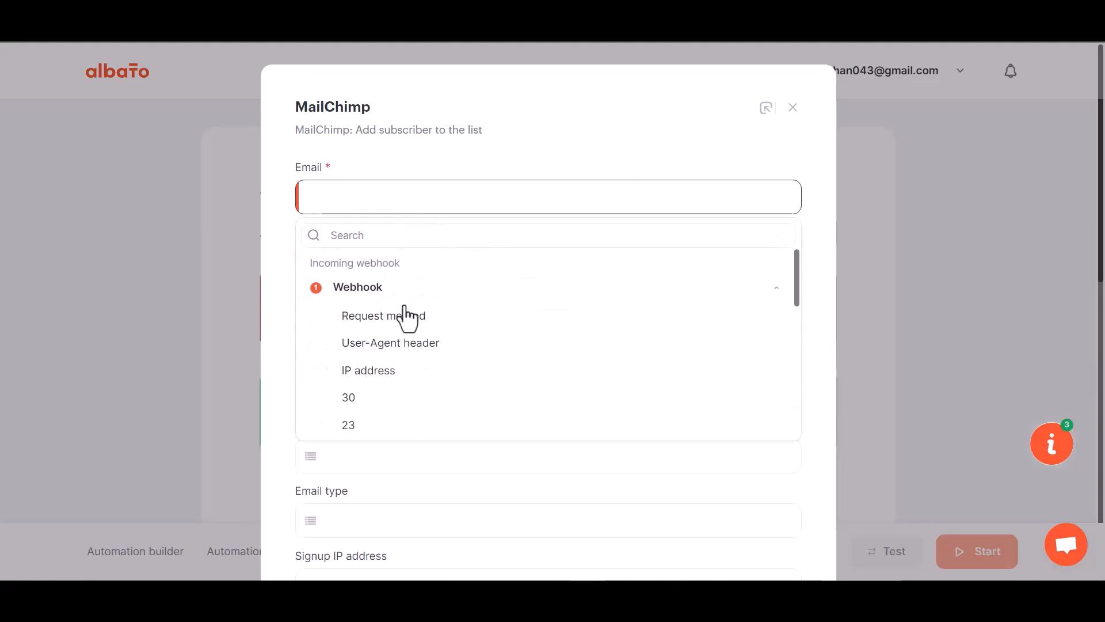
{"action": "left_click", "coordinate": [362, 430]}
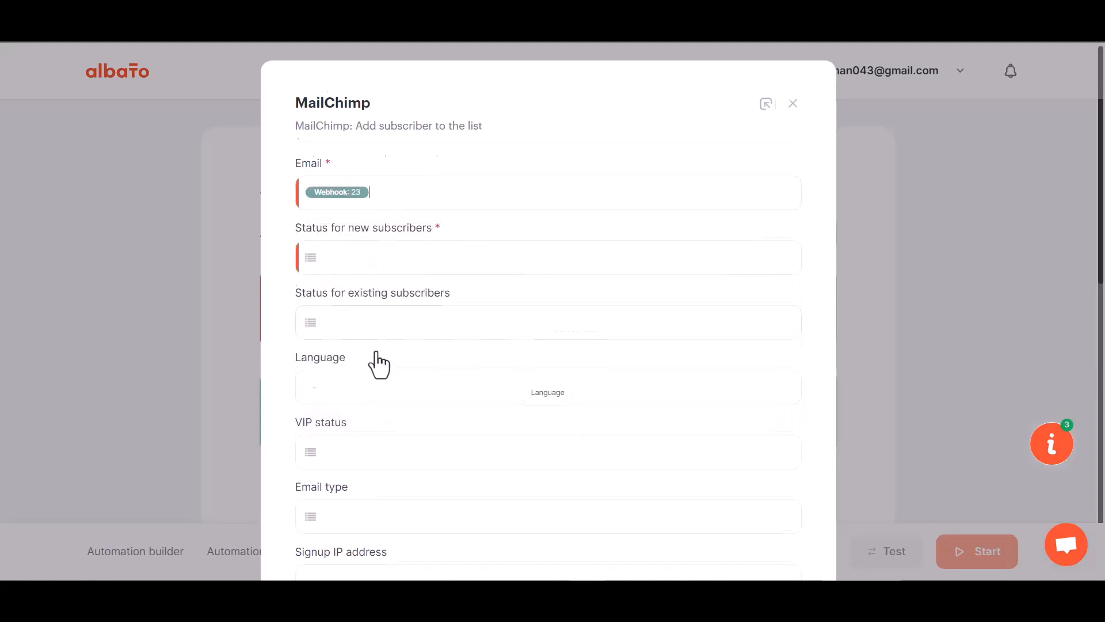
{"action": "scroll", "coordinate": [378, 364], "scroll_direction": "down", "scroll_amount": 1}
{"action": "scroll", "coordinate": [379, 364], "scroll_direction": "down", "scroll_amount": 1}
{"action": "left_click", "coordinate": [382, 121]}
{"action": "left_click", "coordinate": [391, 221]}
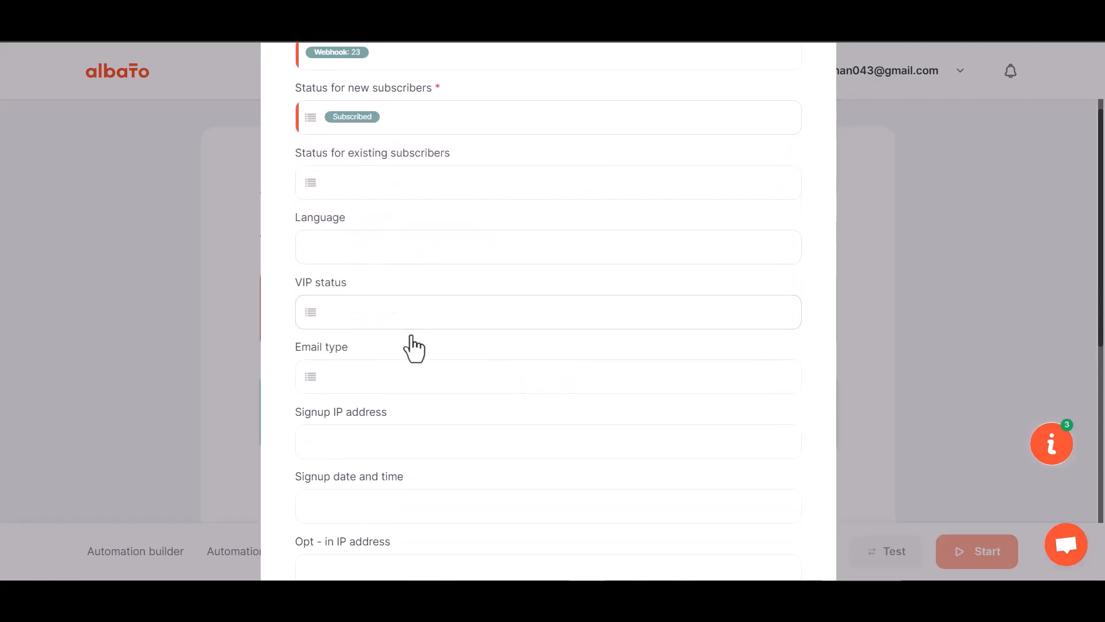
{"action": "scroll", "coordinate": [414, 345], "scroll_direction": "down", "scroll_amount": 5}
{"action": "scroll", "coordinate": [413, 350], "scroll_direction": "down", "scroll_amount": 1}
- Map First Name to Webhook: 29 and Last Name to Webhook: 30
{"action": "left_click", "coordinate": [366, 270]}
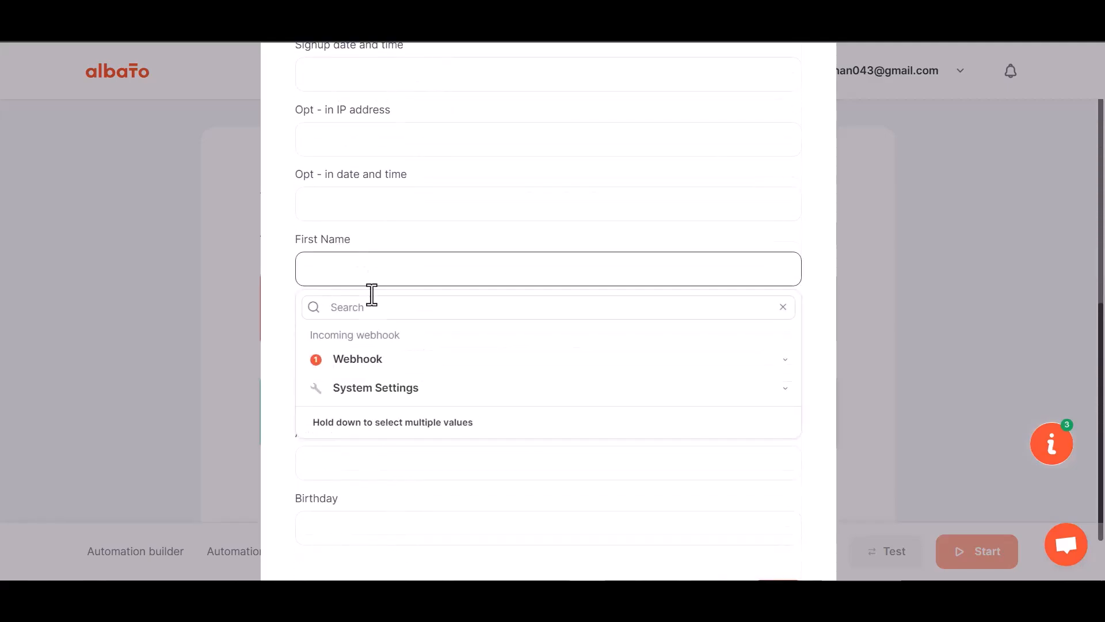
{"action": "left_click", "coordinate": [371, 362]}
{"action": "scroll", "coordinate": [366, 489], "scroll_direction": "down", "scroll_amount": 1}
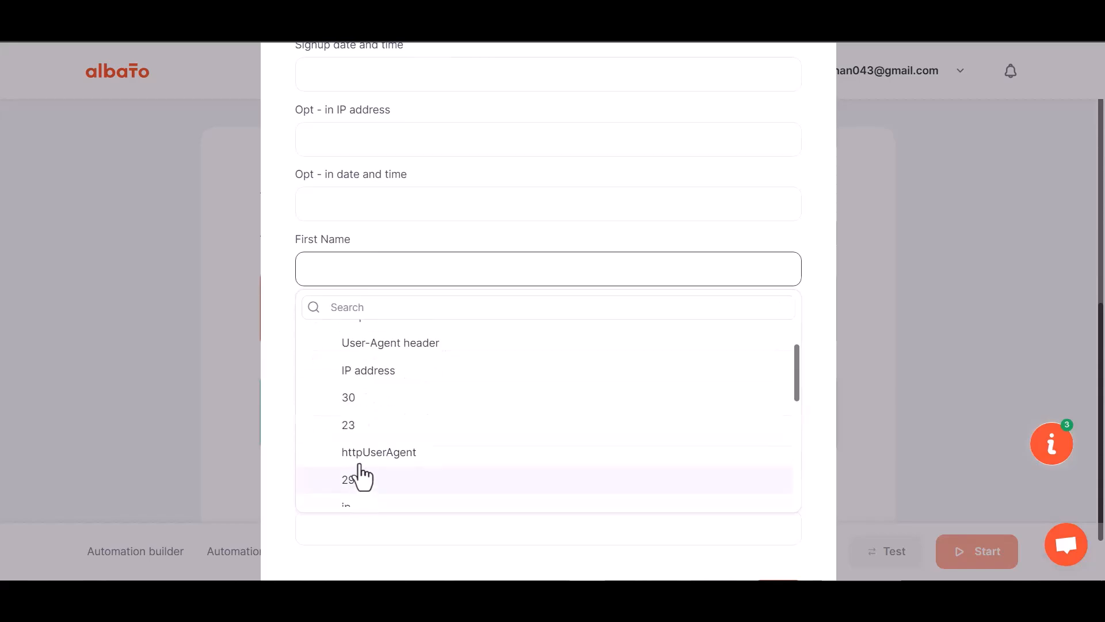
{"action": "left_click", "coordinate": [362, 478]}
{"action": "left_click", "coordinate": [367, 339]}
{"action": "left_click", "coordinate": [355, 429]}
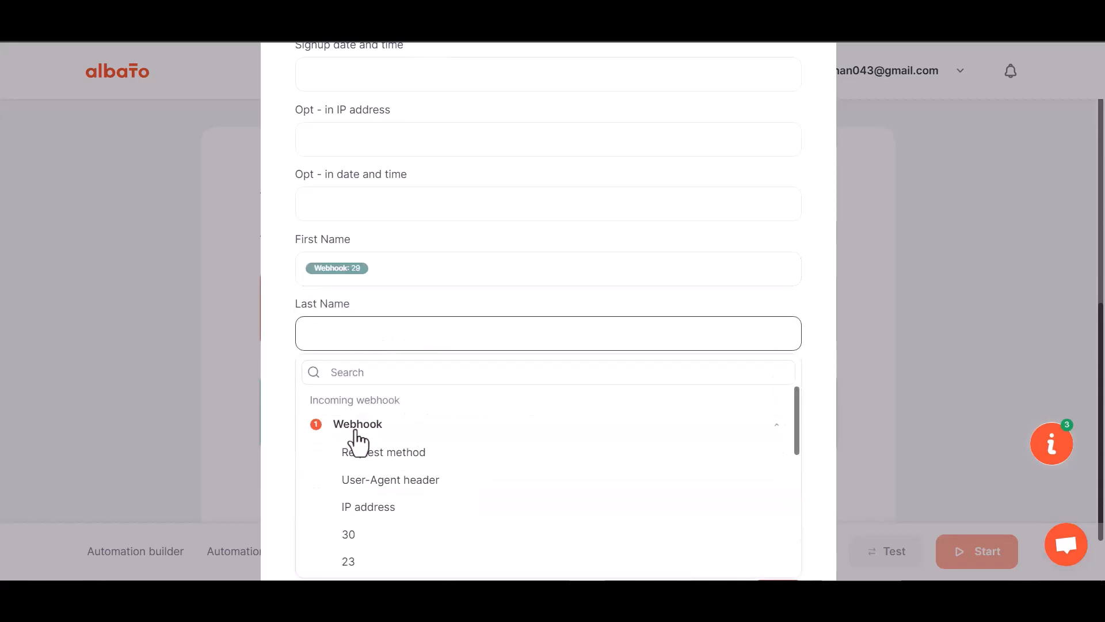
{"action": "left_click", "coordinate": [368, 536]}
- Map Phone Number to Webhook: 31 and save the MailChimp step
{"action": "left_click", "coordinate": [377, 325]}
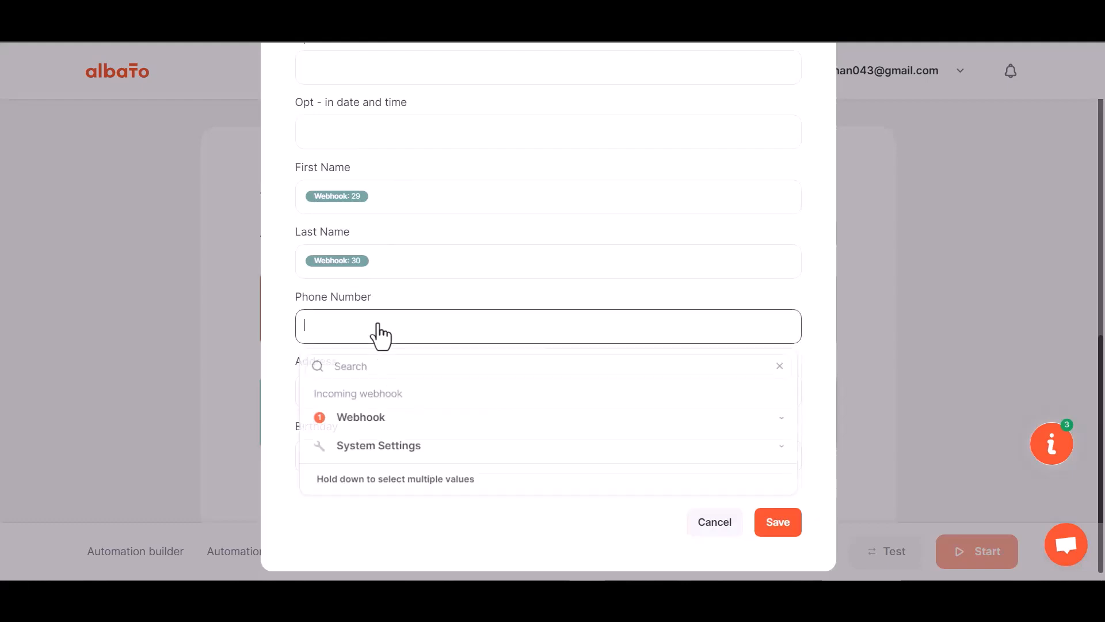
{"action": "left_click", "coordinate": [366, 419]}
{"action": "scroll", "coordinate": [365, 459], "scroll_direction": "down", "scroll_amount": 5}
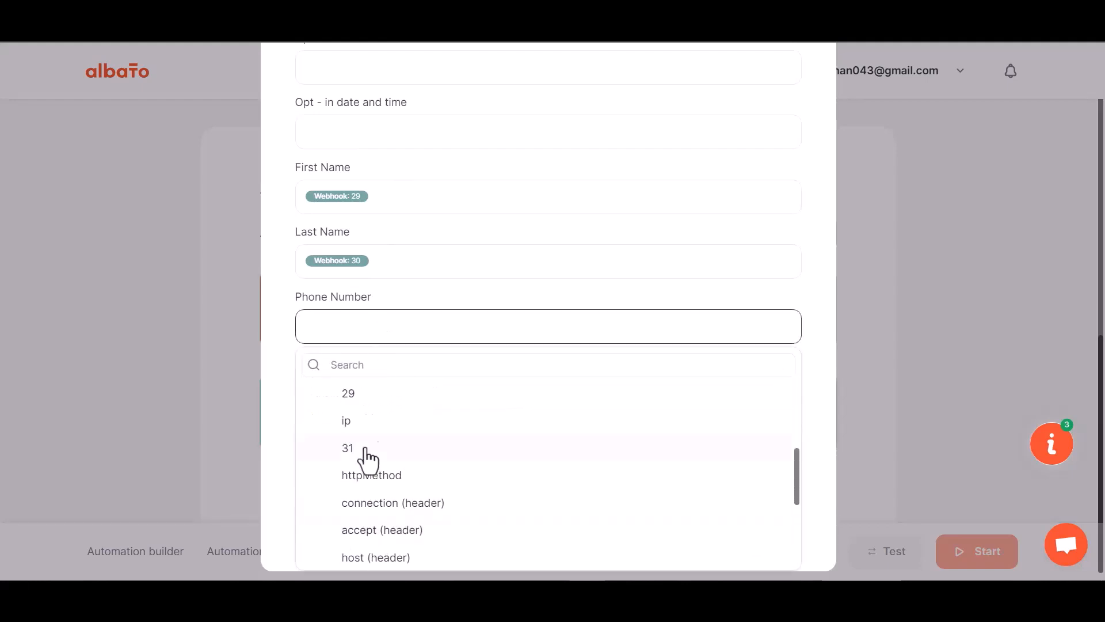
{"action": "left_click", "coordinate": [357, 455]}
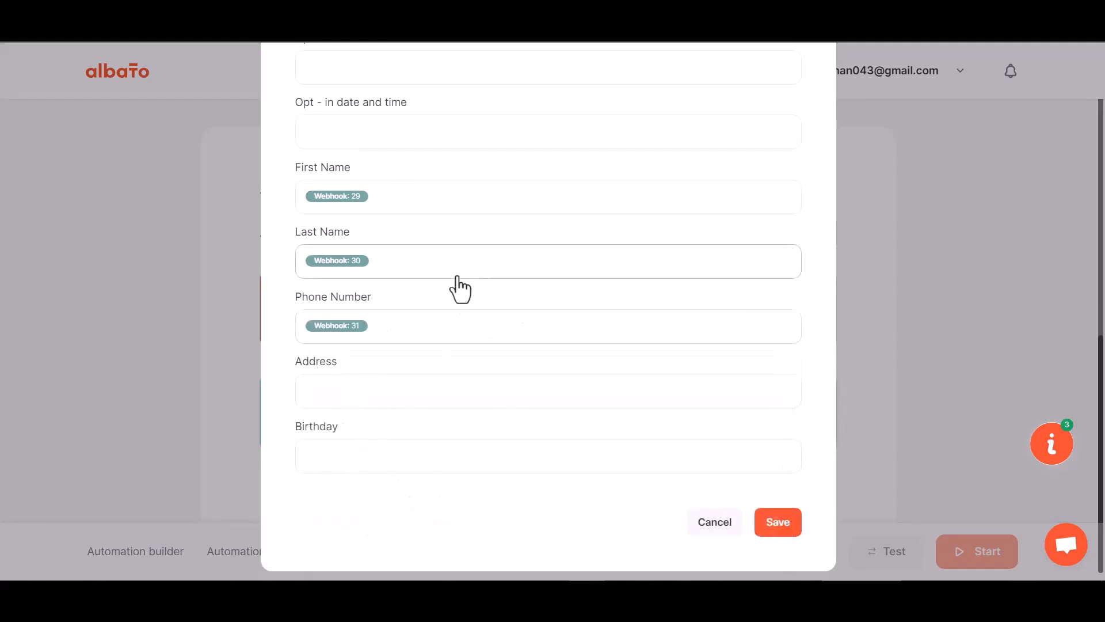
{"action": "scroll", "coordinate": [455, 293], "scroll_direction": "down", "scroll_amount": 1}
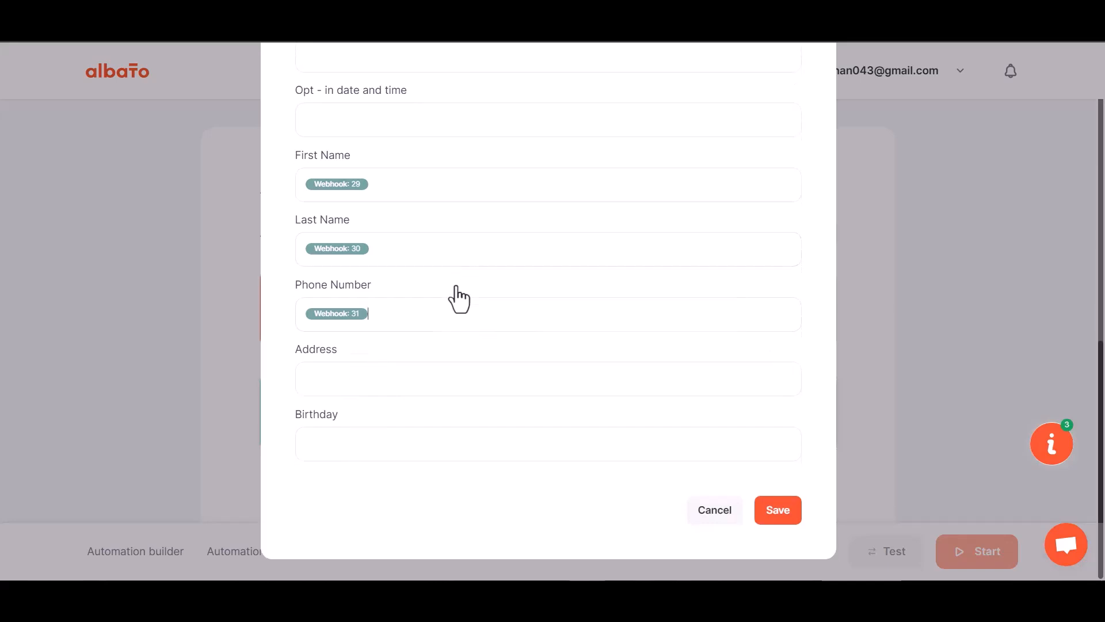
{"action": "left_click", "coordinate": [775, 522]}
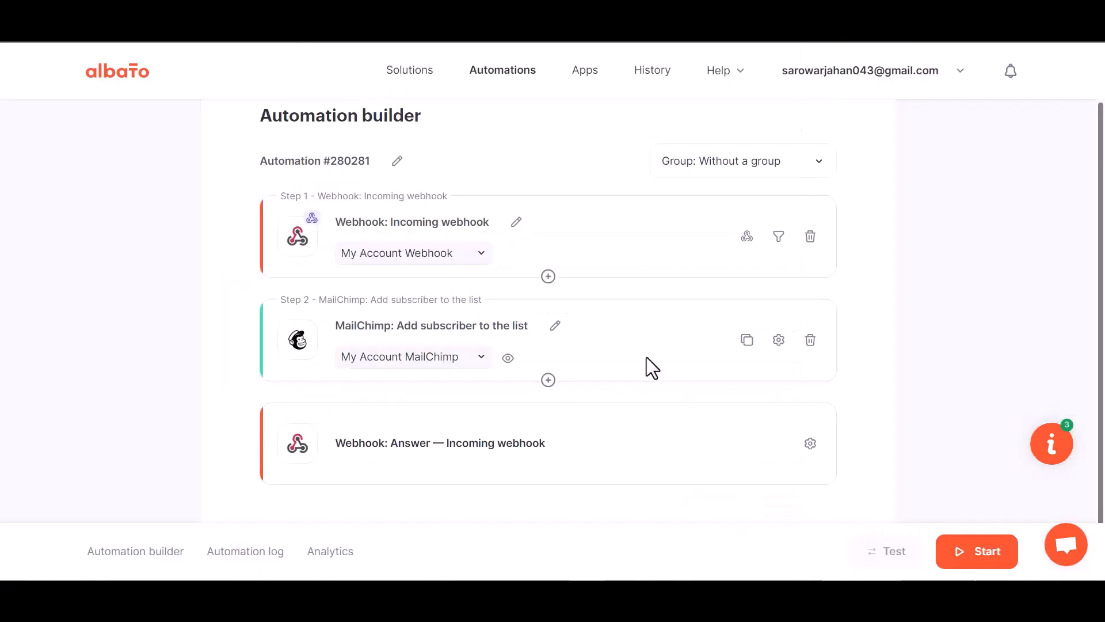
- Start the Albato automation, then submit a Pie Forms test entry named 'BitIntegrations' with an e-mail and phone number
{"action": "left_click", "coordinate": [977, 554]}
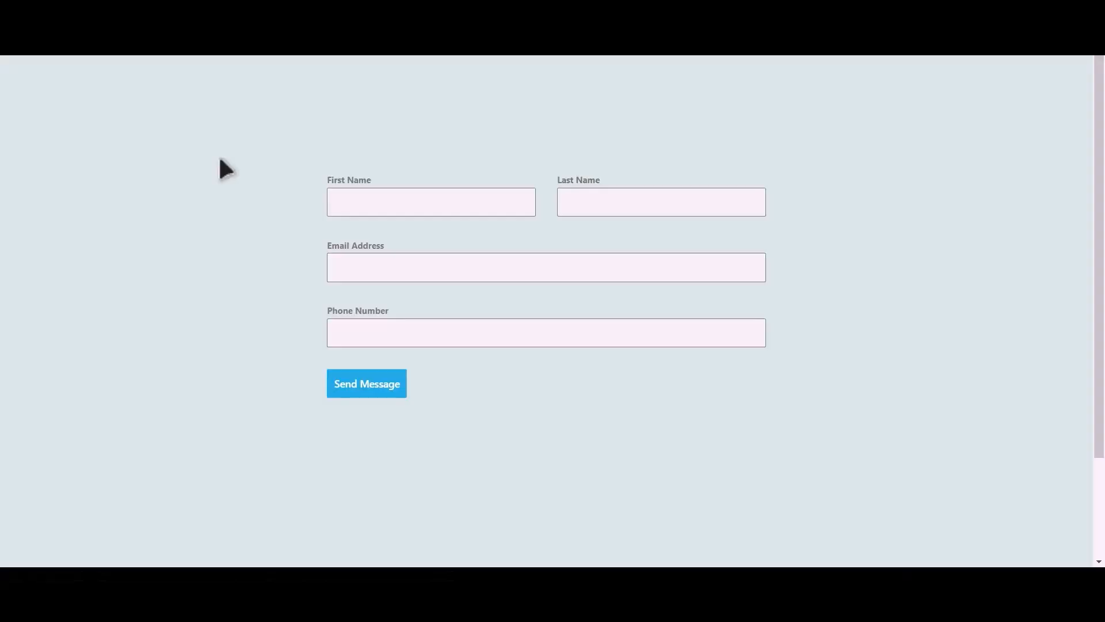
{"action": "left_click", "coordinate": [448, 206]}
{"action": "key", "text": "Tab"}
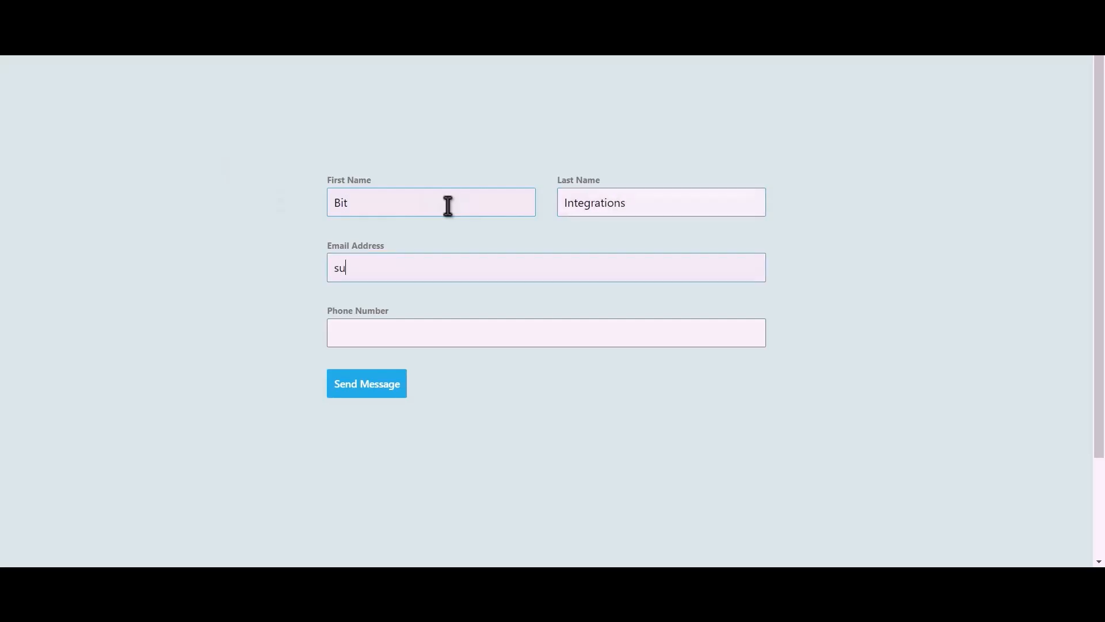
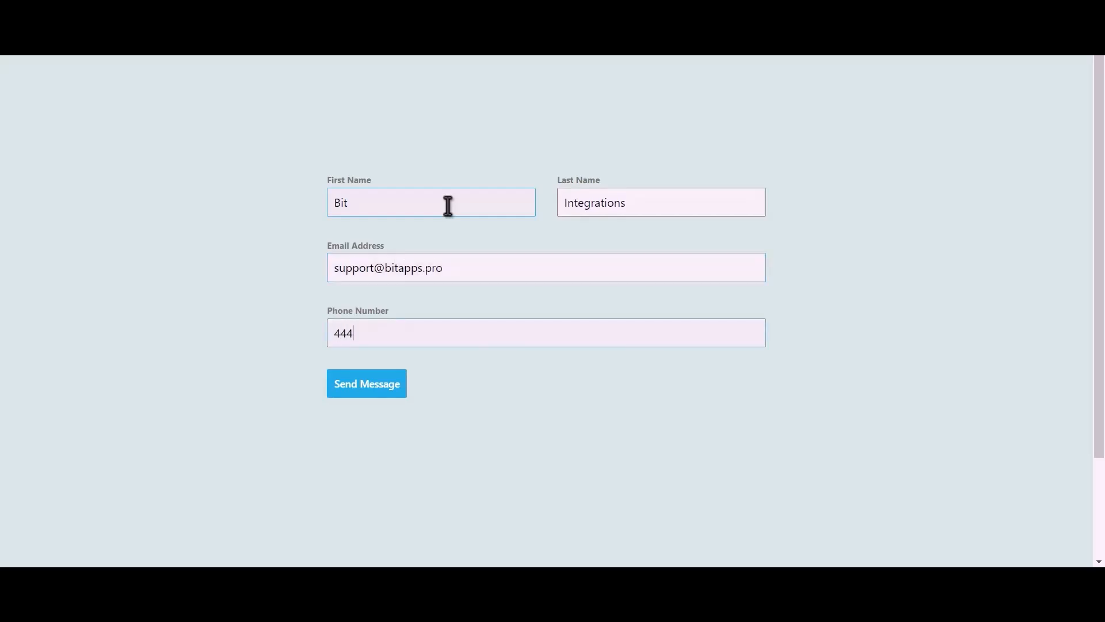
{"action": "left_click", "coordinate": [379, 394]}
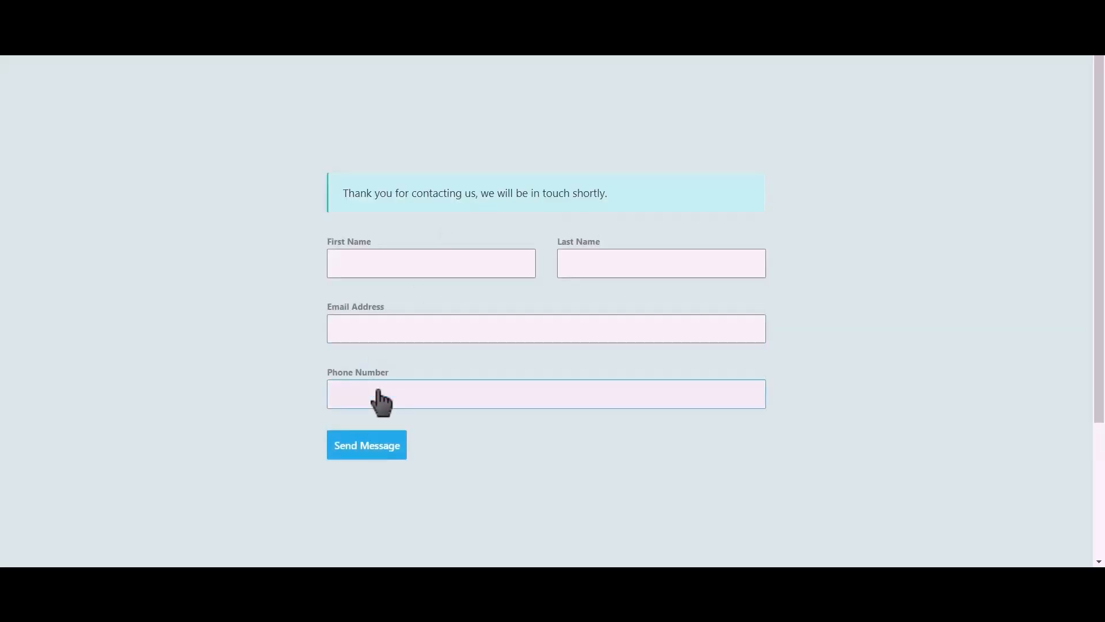